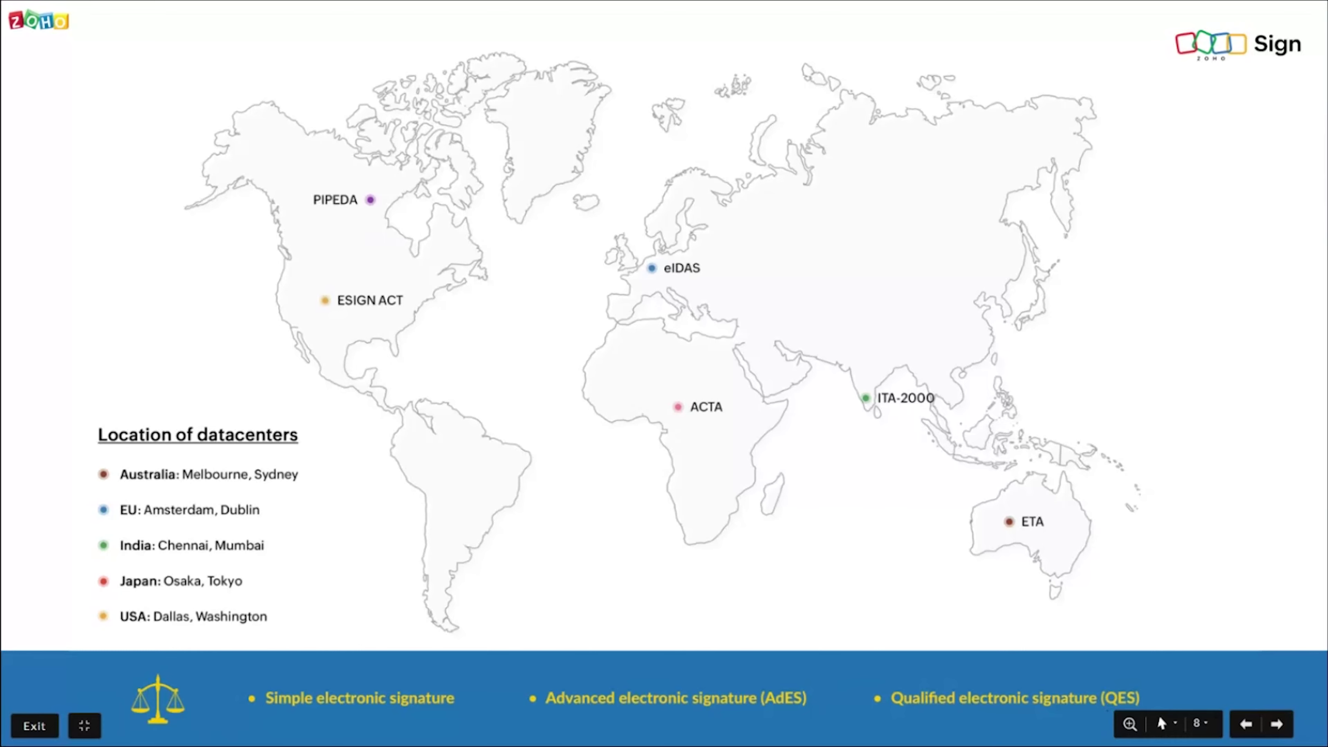
Advance the presentation from slide 8 to slide 12, 'Live demo of Zoho Sign'
key("Right")
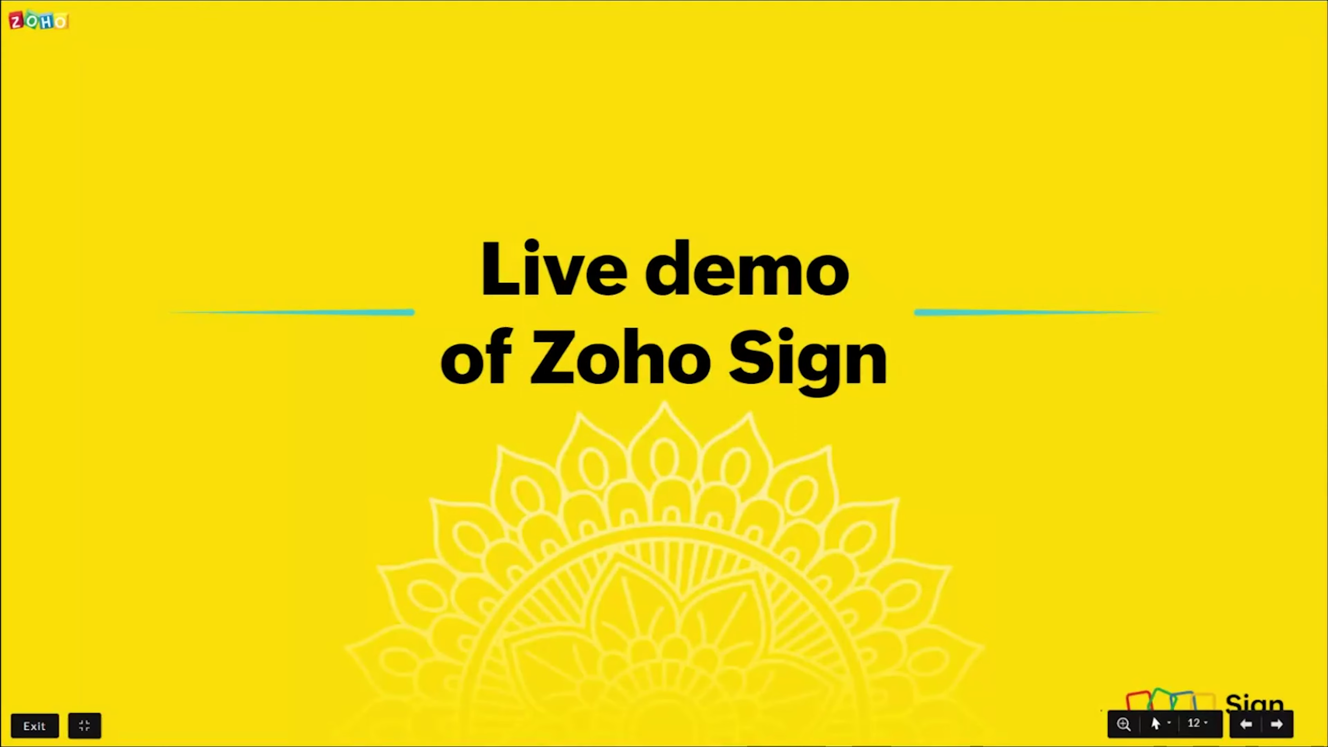
Advance to slide 13, 'Getting started with Zoho Sign', before switching to the Zoho Sign home page
key("Right")
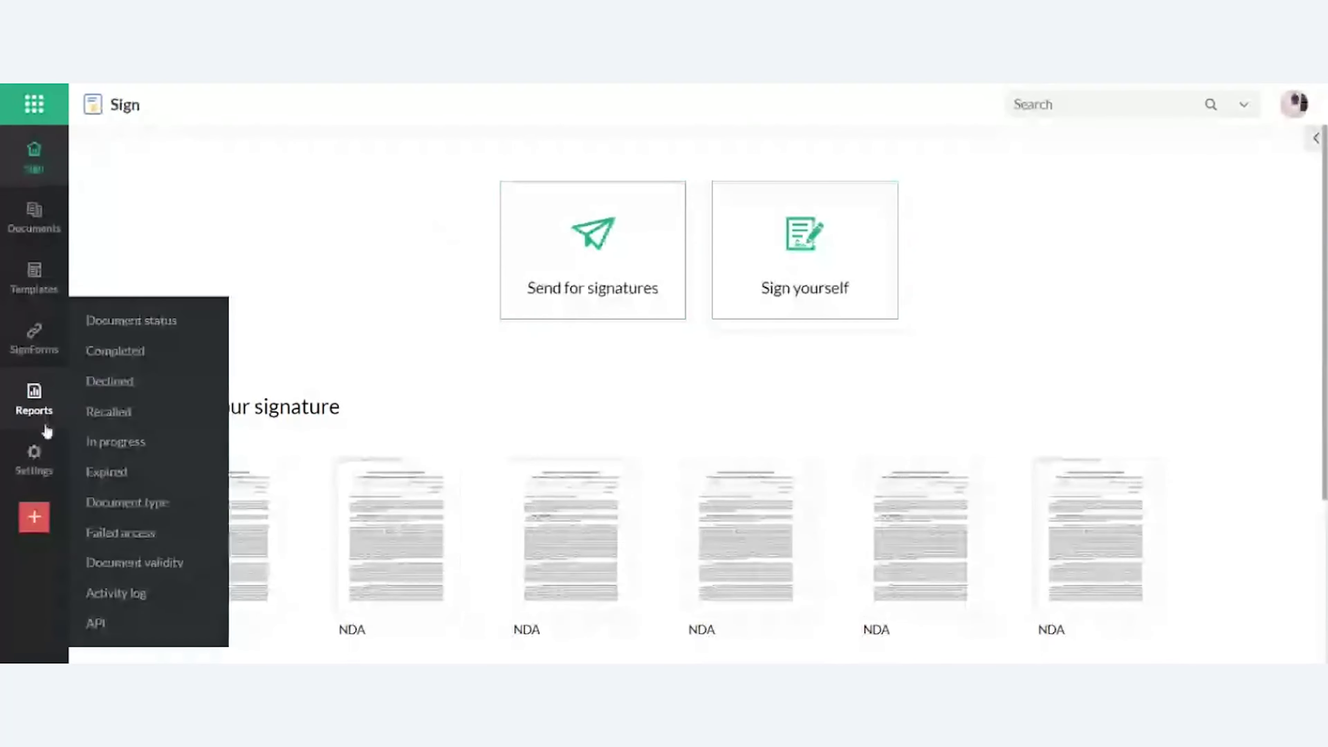
Open Settings > Profile and edit the saved signature and initial
left_click(1316, 138)
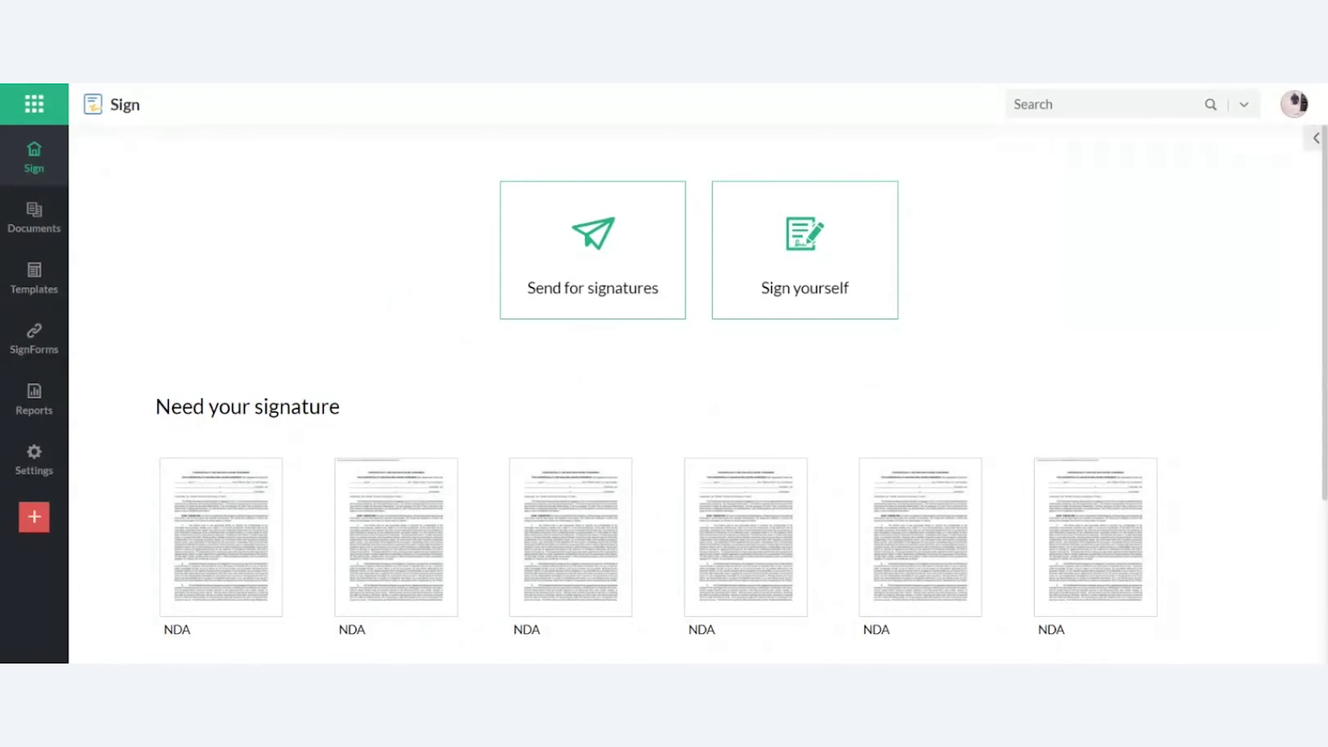
mouse_move(34, 460)
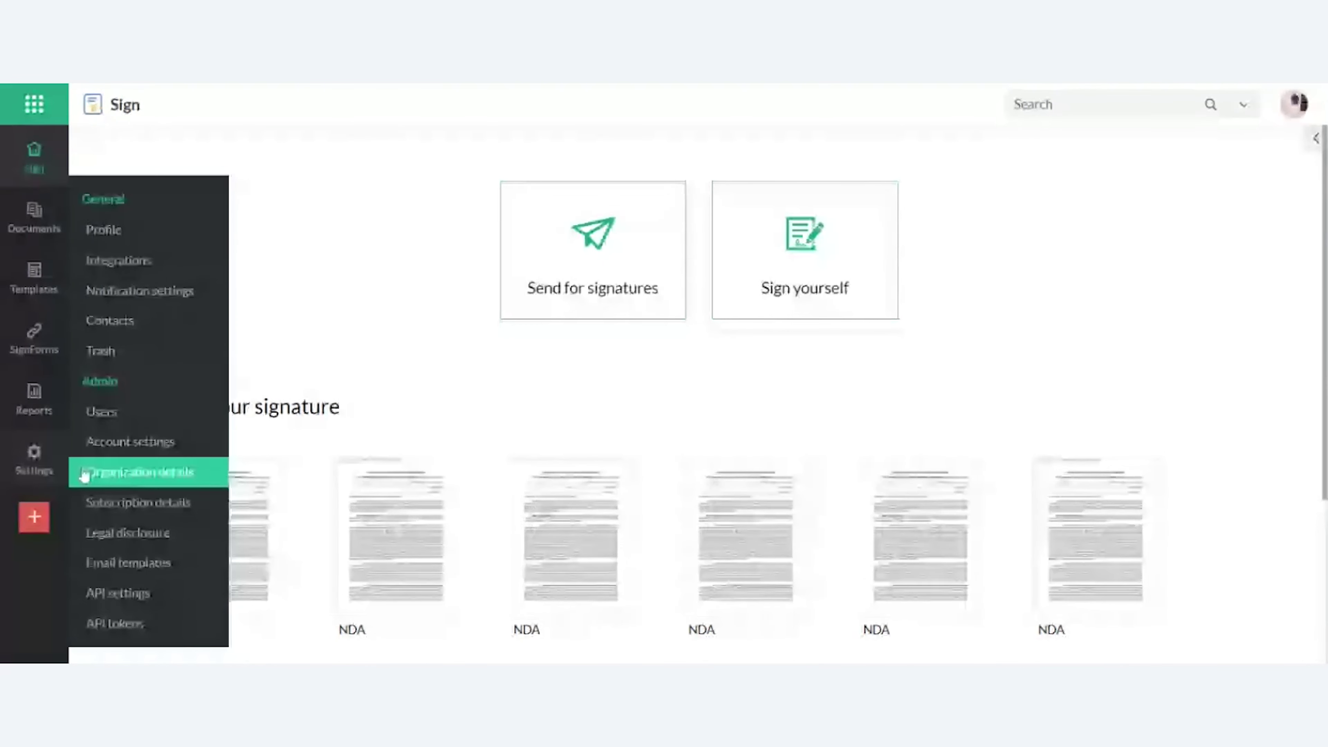
left_click(122, 241)
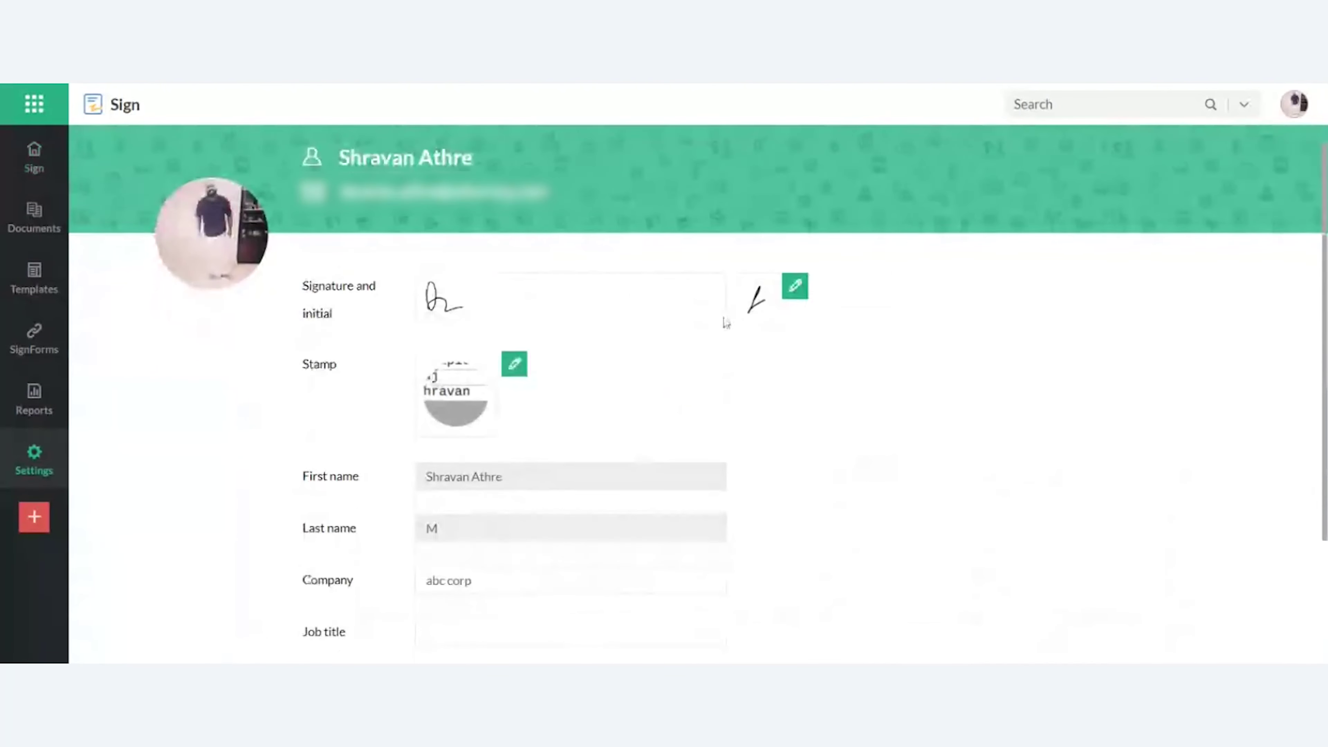
left_click(795, 287)
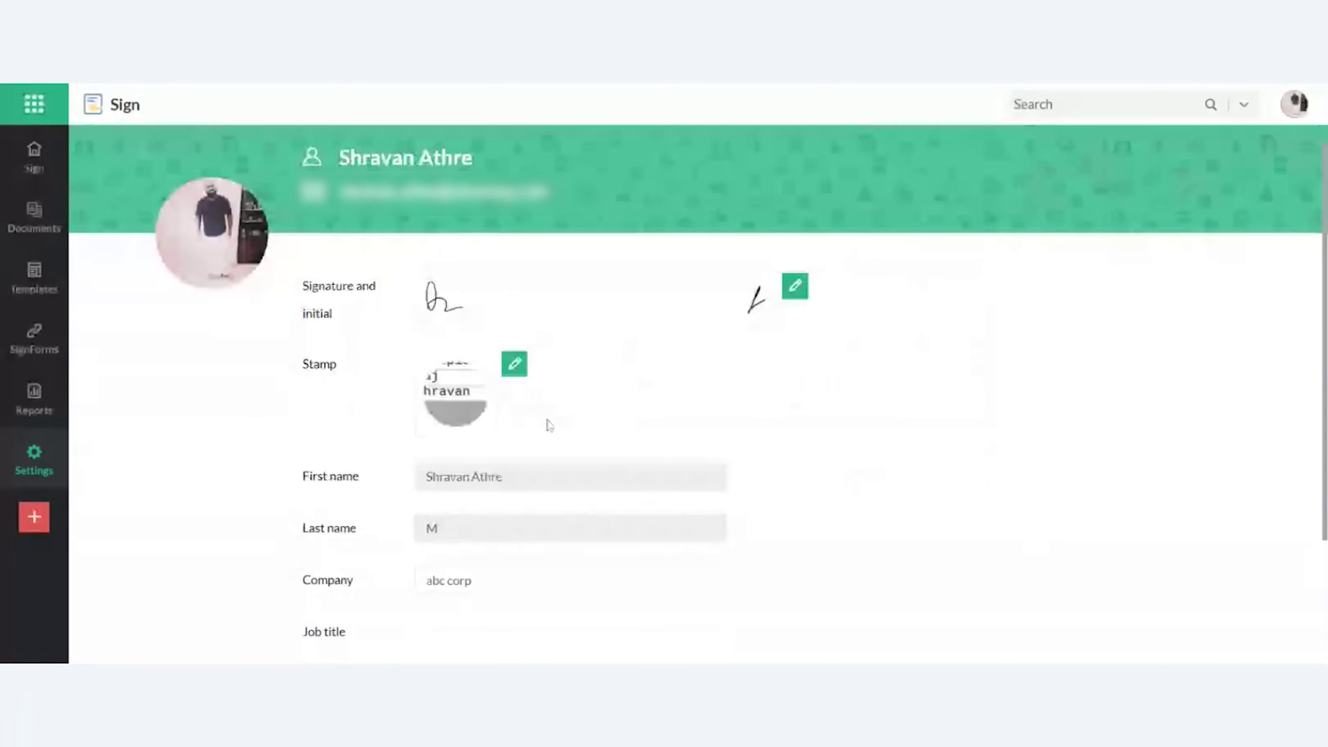
Review organization details, turn on custom legal disclosure, and go to Send for signatures
mouse_move(55, 469)
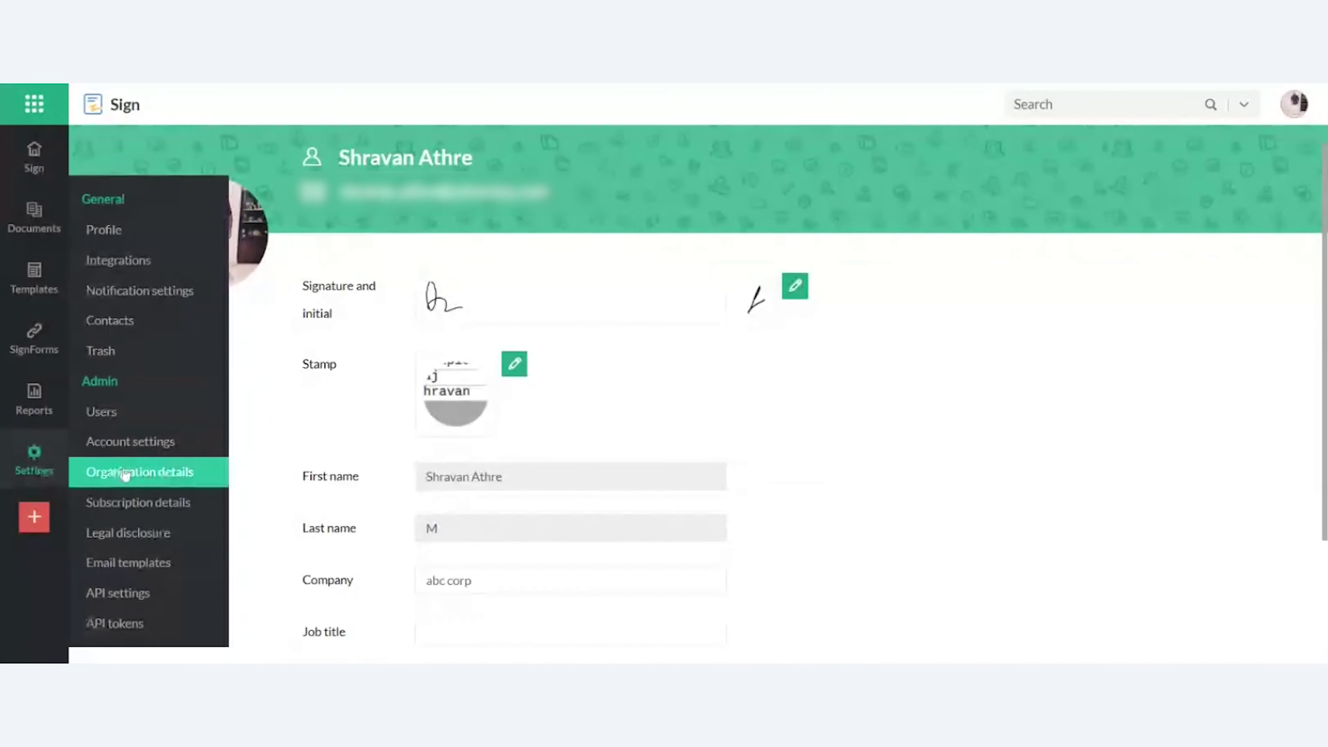
left_click(137, 471)
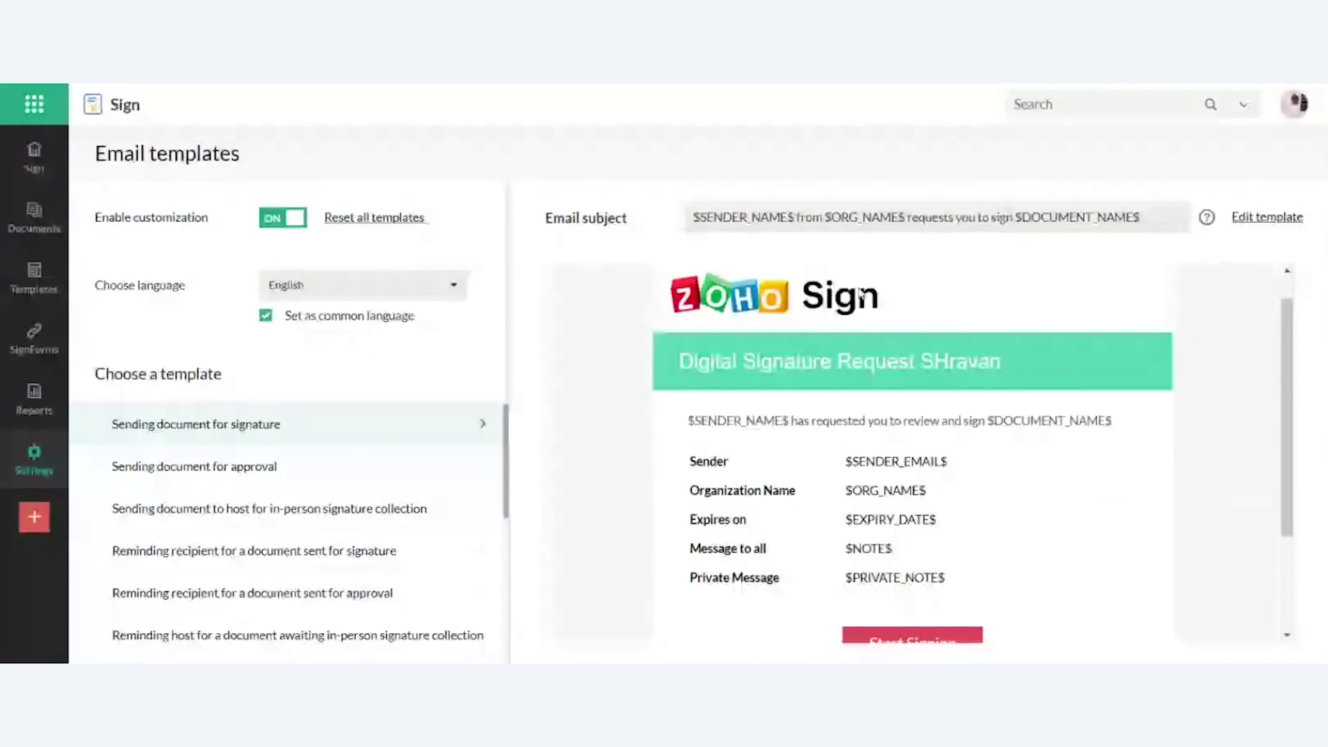
mouse_move(34, 455)
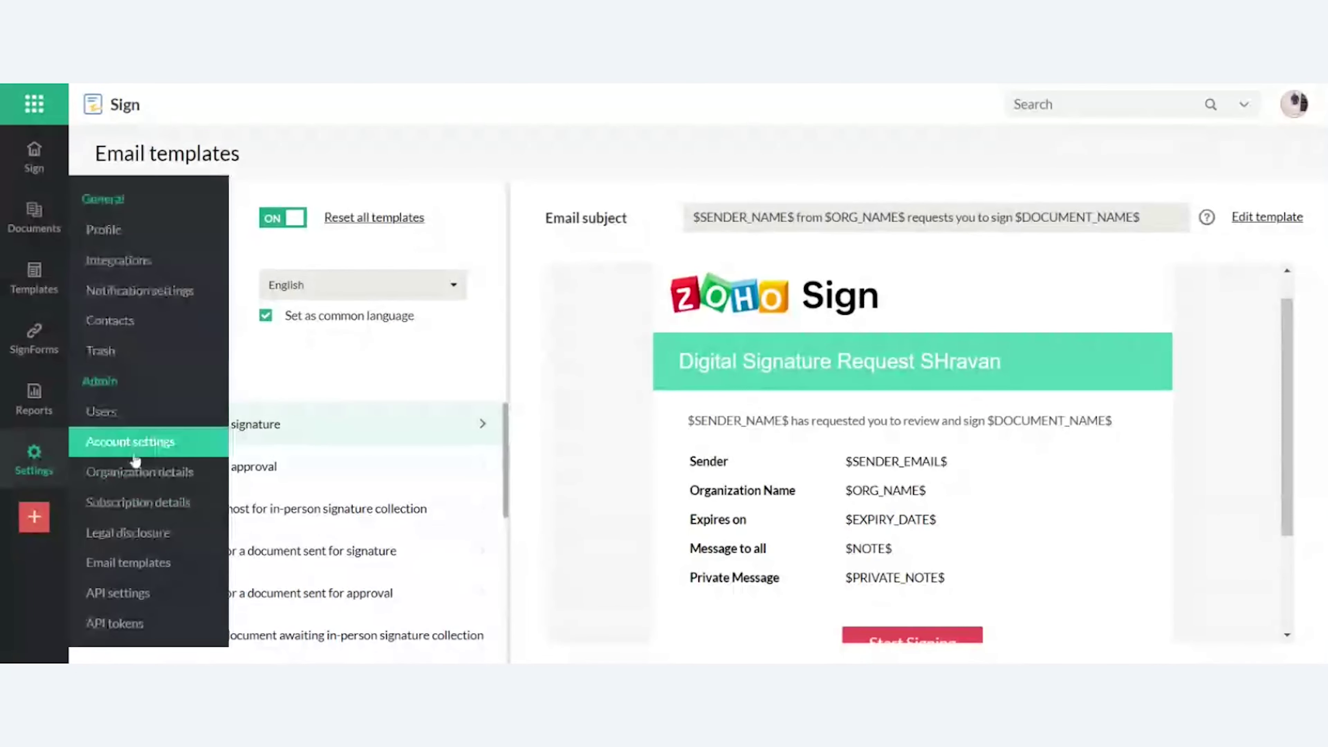
left_click(128, 533)
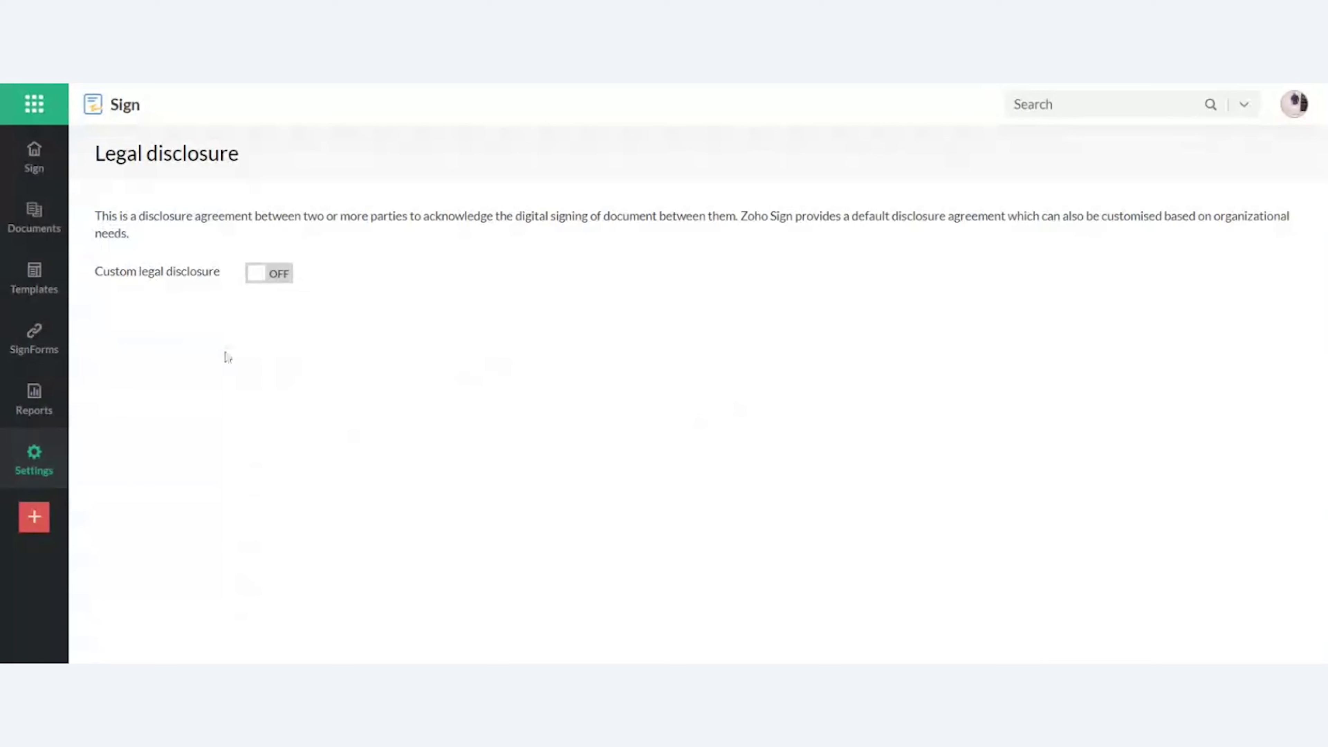
left_click(268, 273)
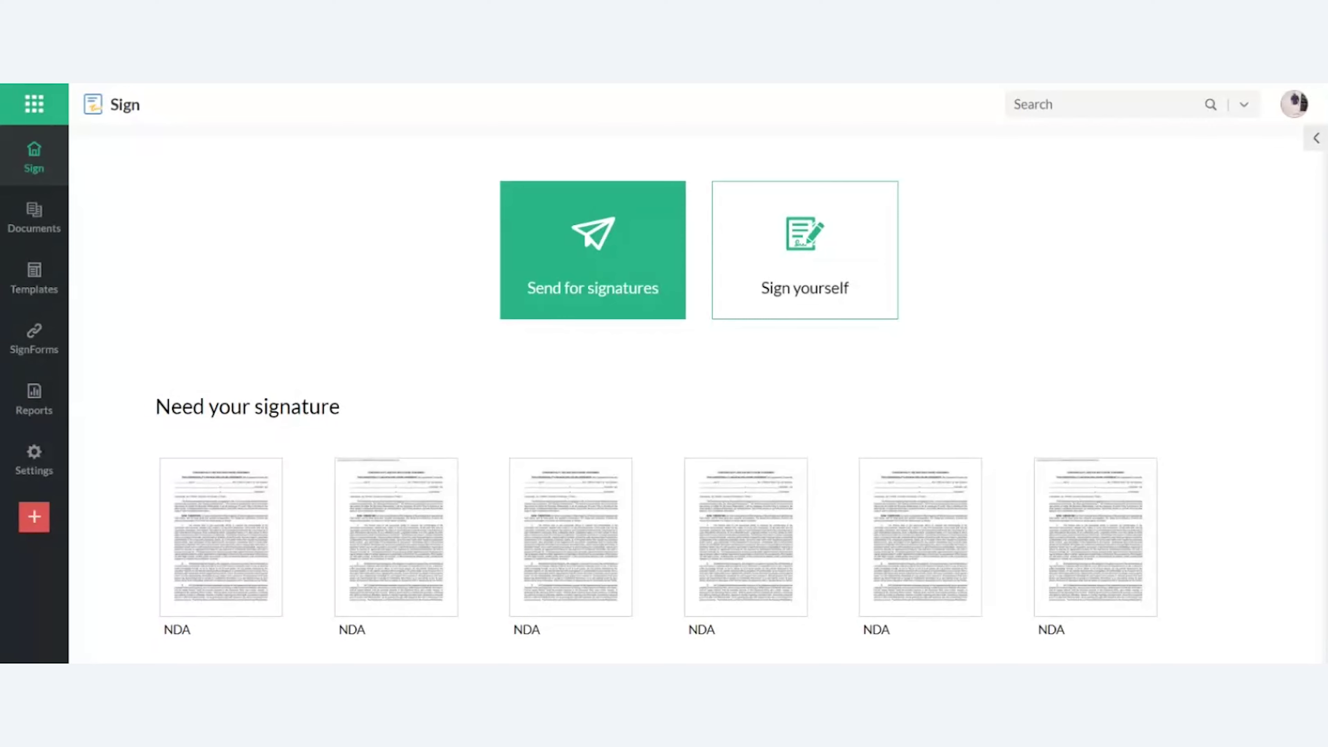
left_click(617, 285)
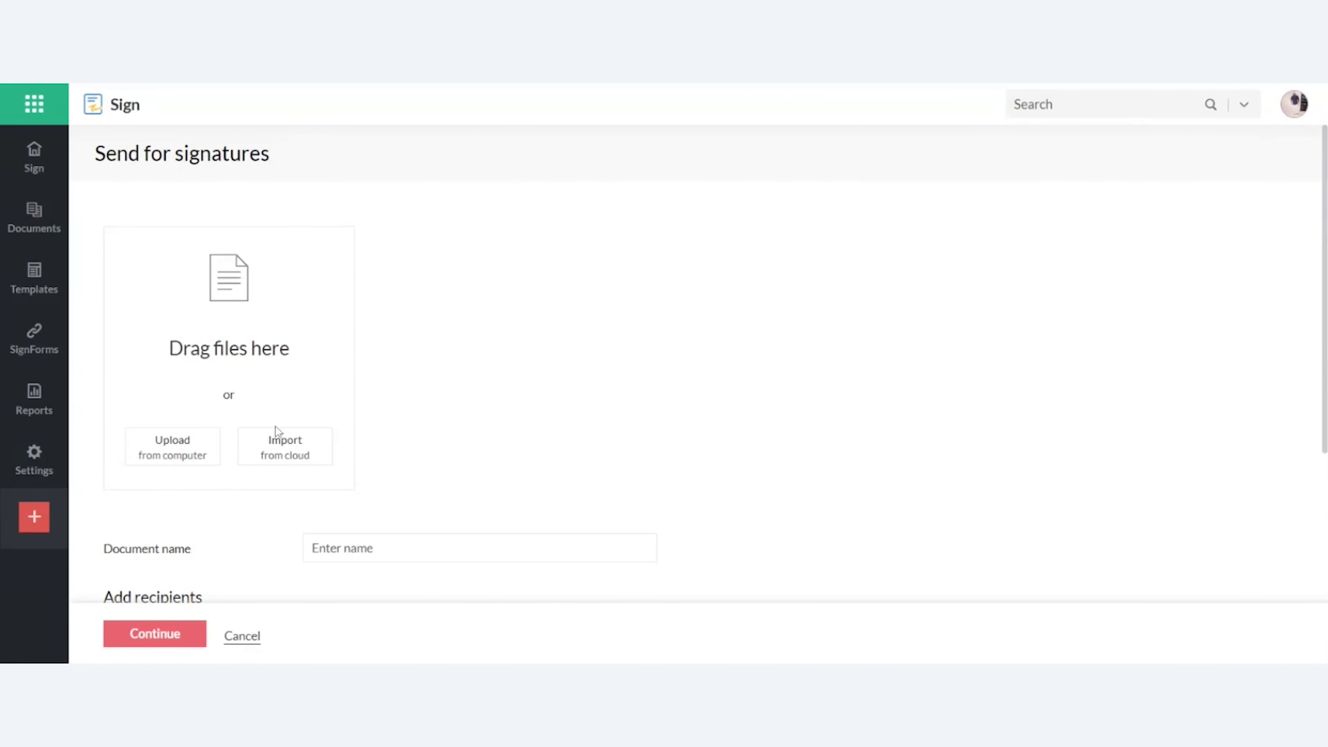
Browse the Cloud Picker, close it without choosing a file, and start uploading from the computer
left_click(282, 459)
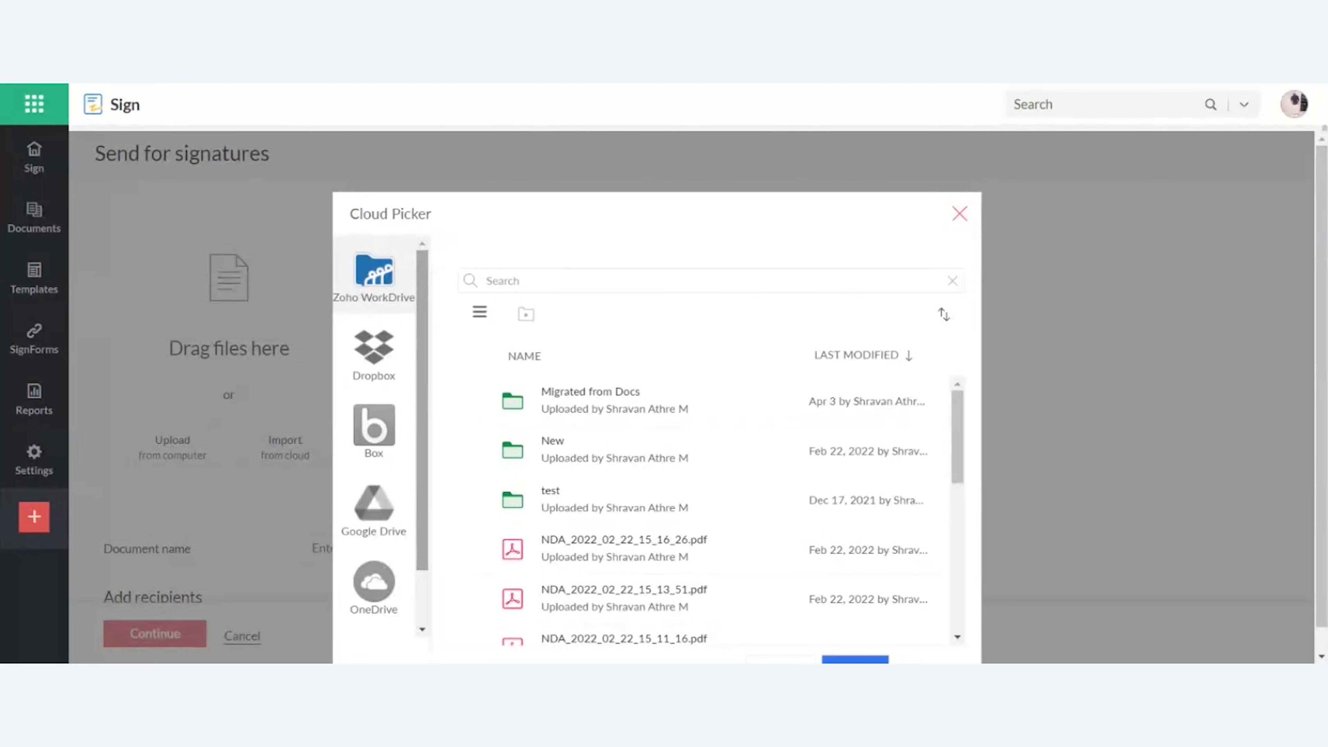
left_click_drag(426, 297, 427, 302)
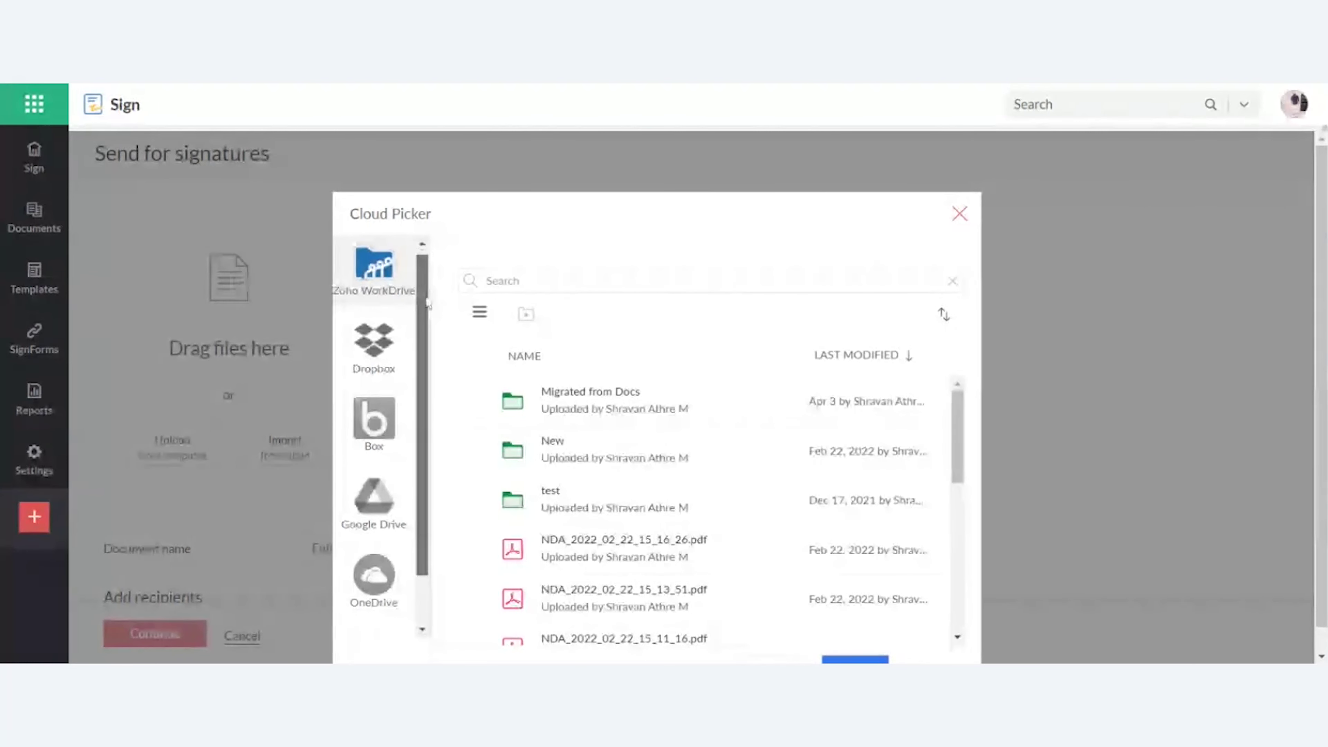
scroll(426, 302, "down", 1)
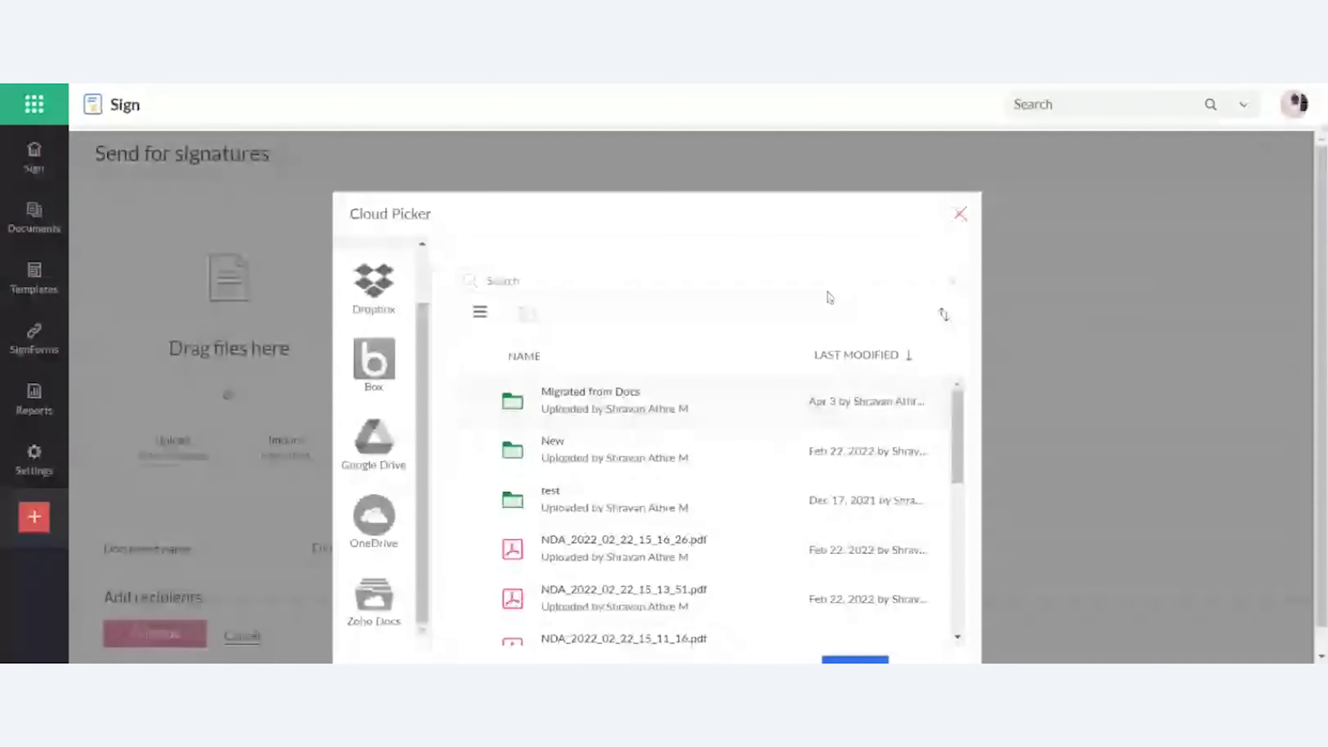
left_click(965, 219)
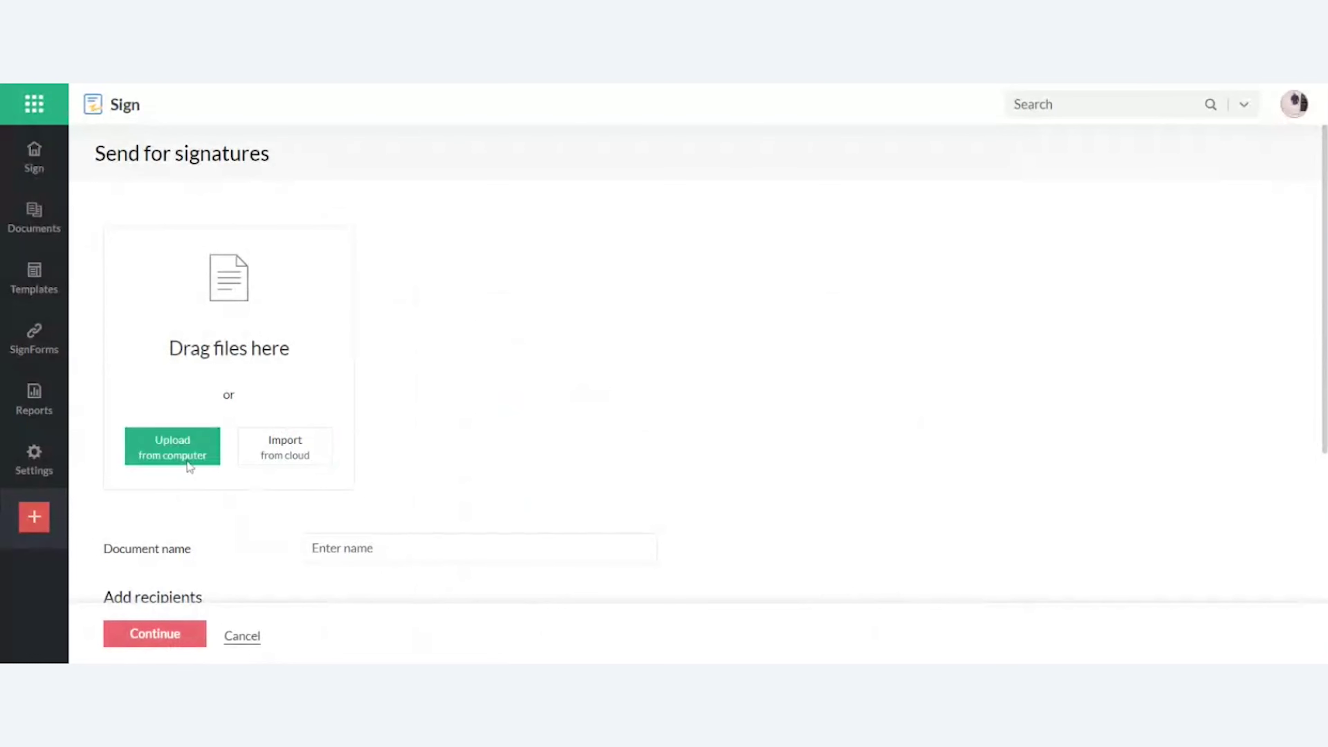
left_click(186, 460)
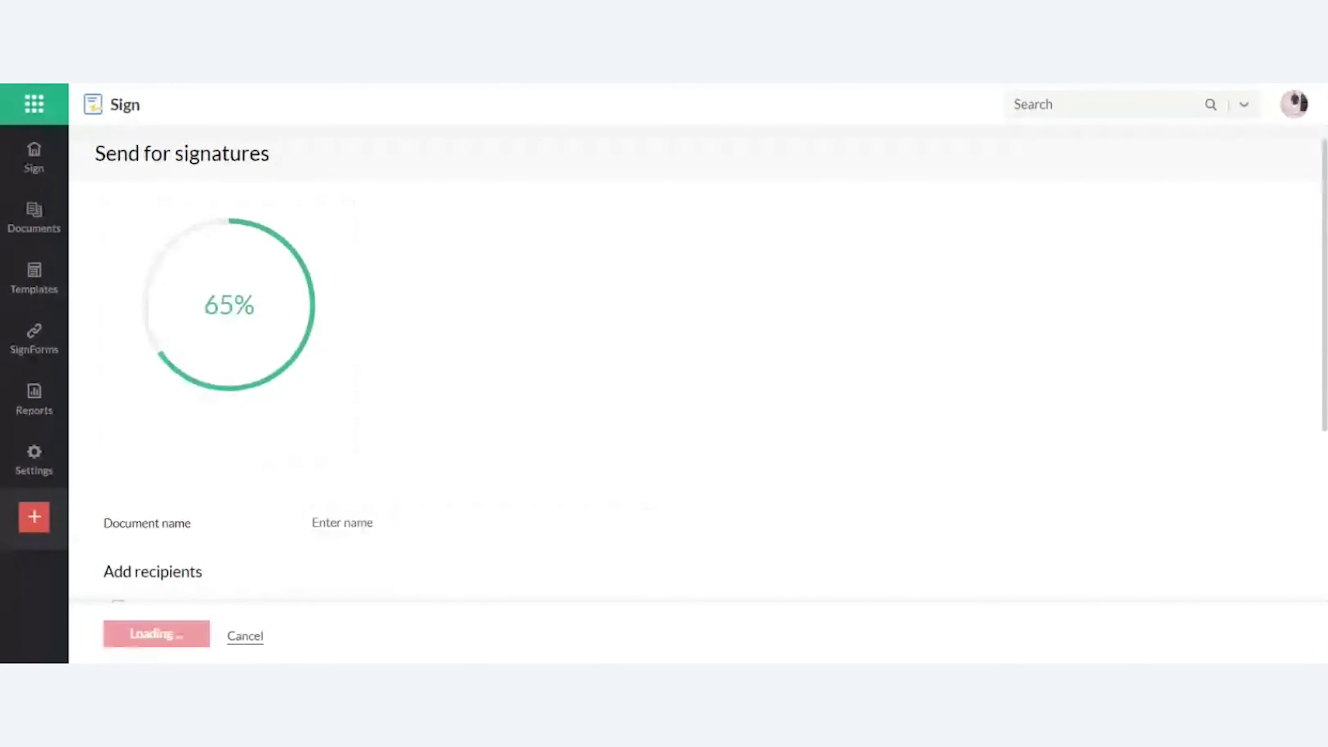
Upload the NDA (1) file and begin the first recipient's e-mail entry
scroll(743, 354, "down", 1)
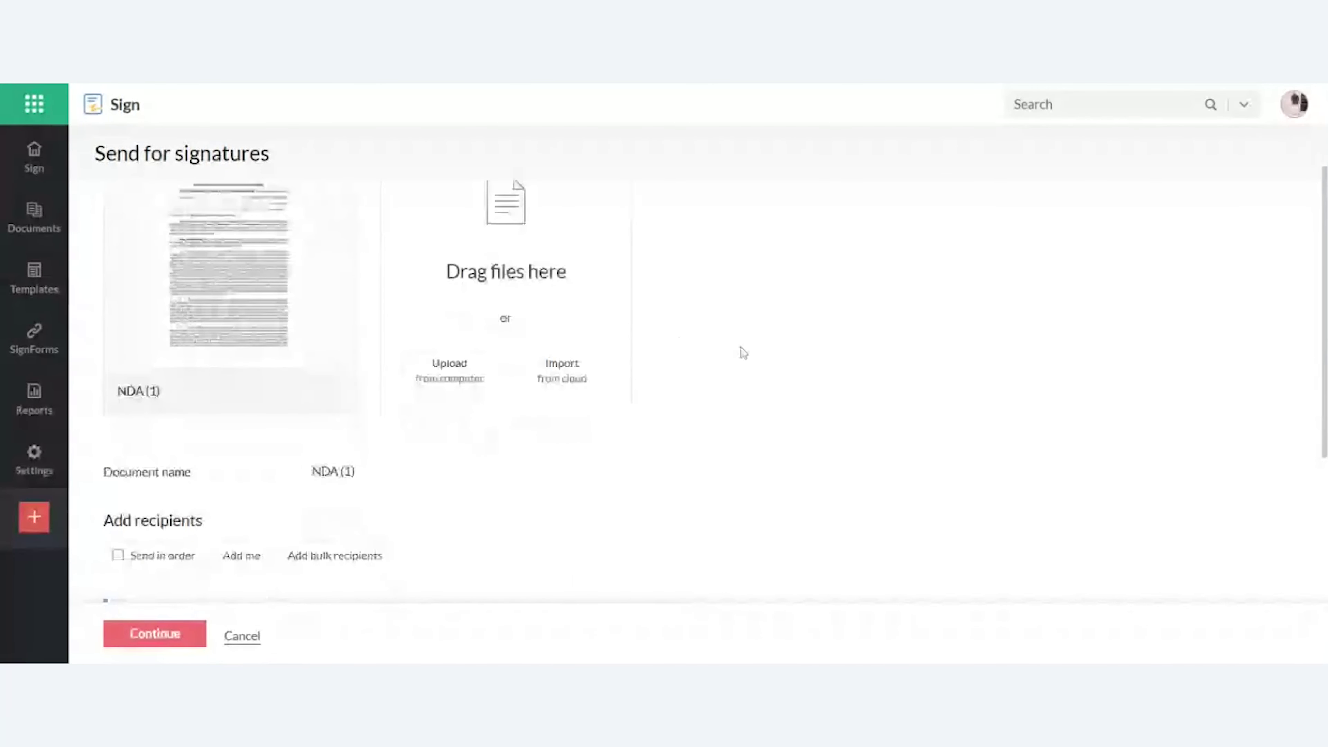
scroll(744, 354, "down", 4)
left_click_drag(203, 315, 294, 409)
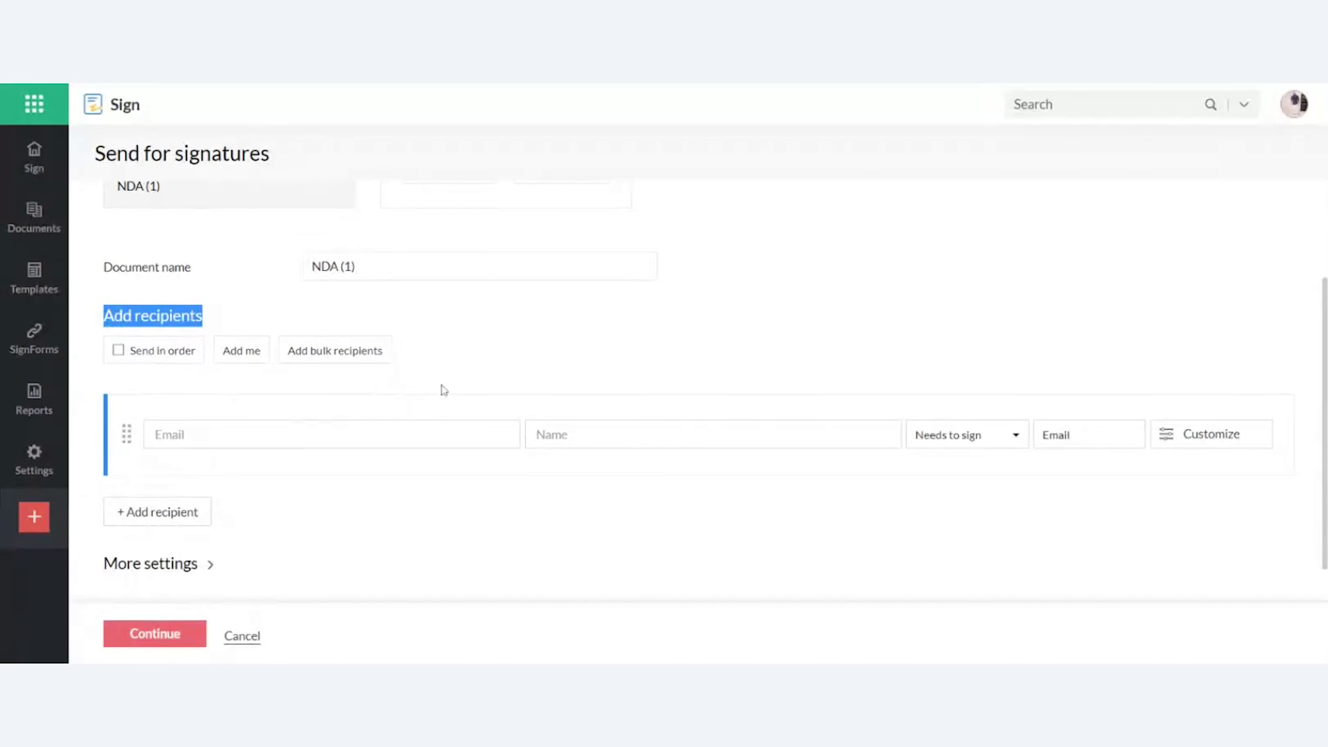
left_click(462, 381)
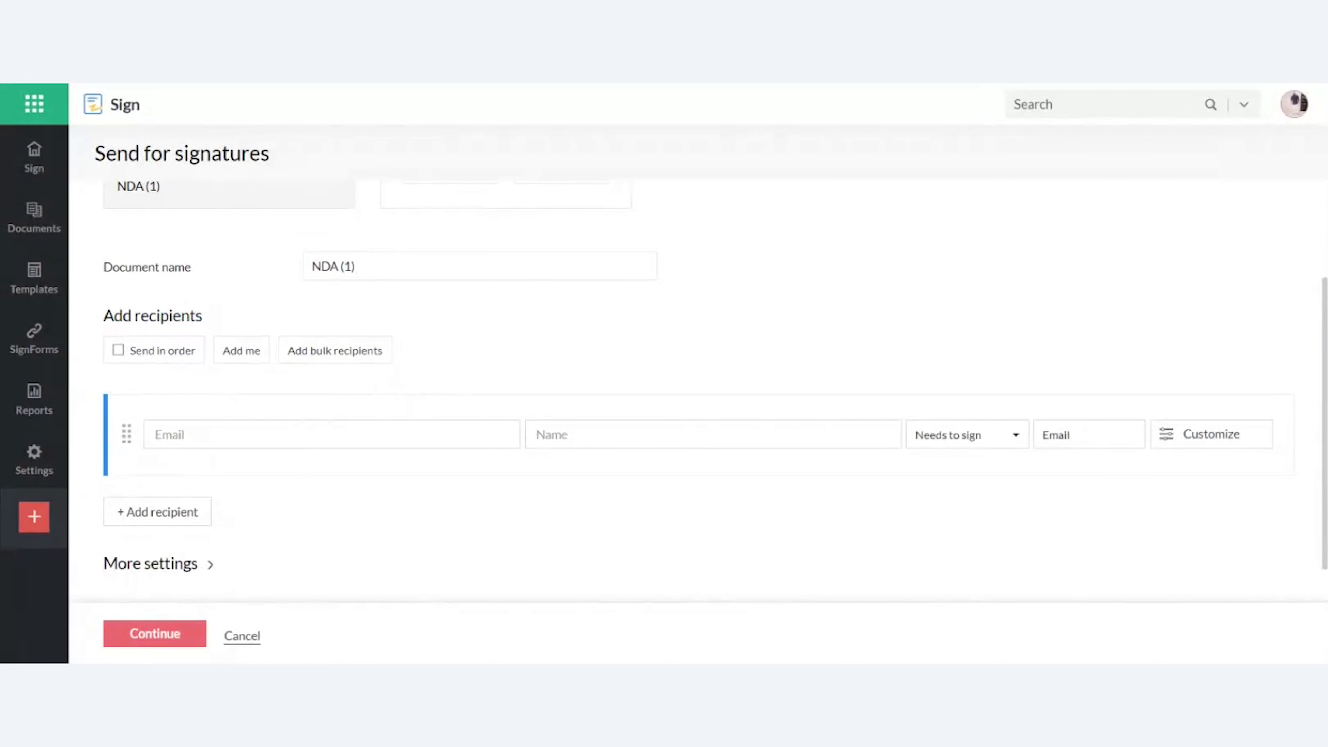
Tick Send in order, add a second recipient row, then untick the signing order
left_click(156, 434)
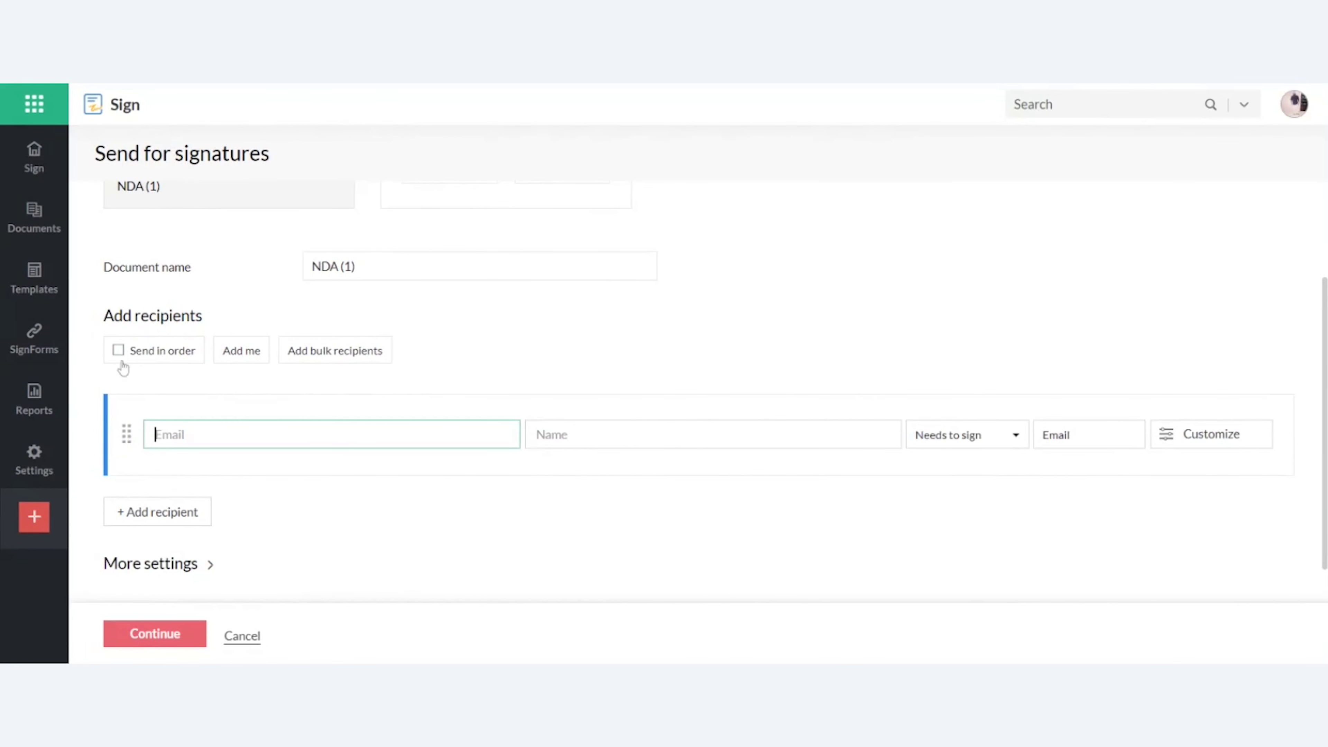
left_click(119, 351)
left_click(175, 517)
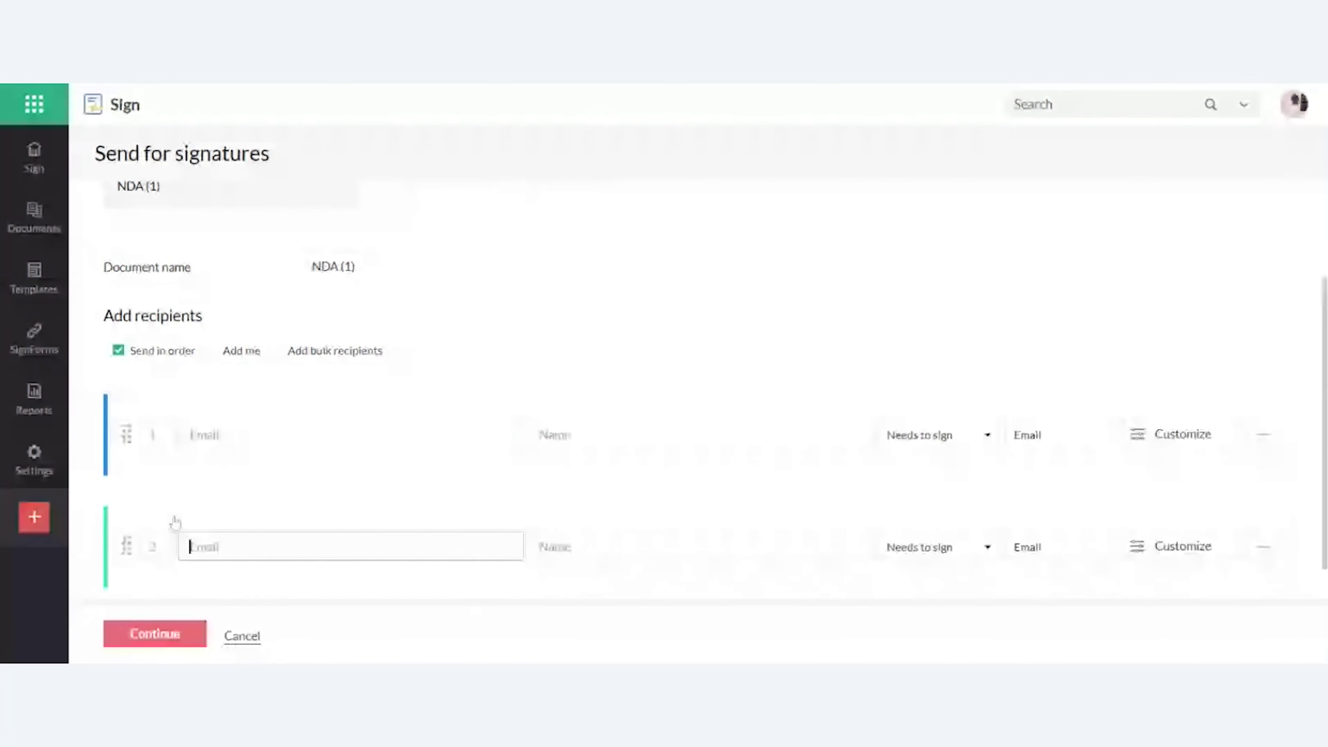
left_click(519, 374)
scroll(320, 418, "down", 1)
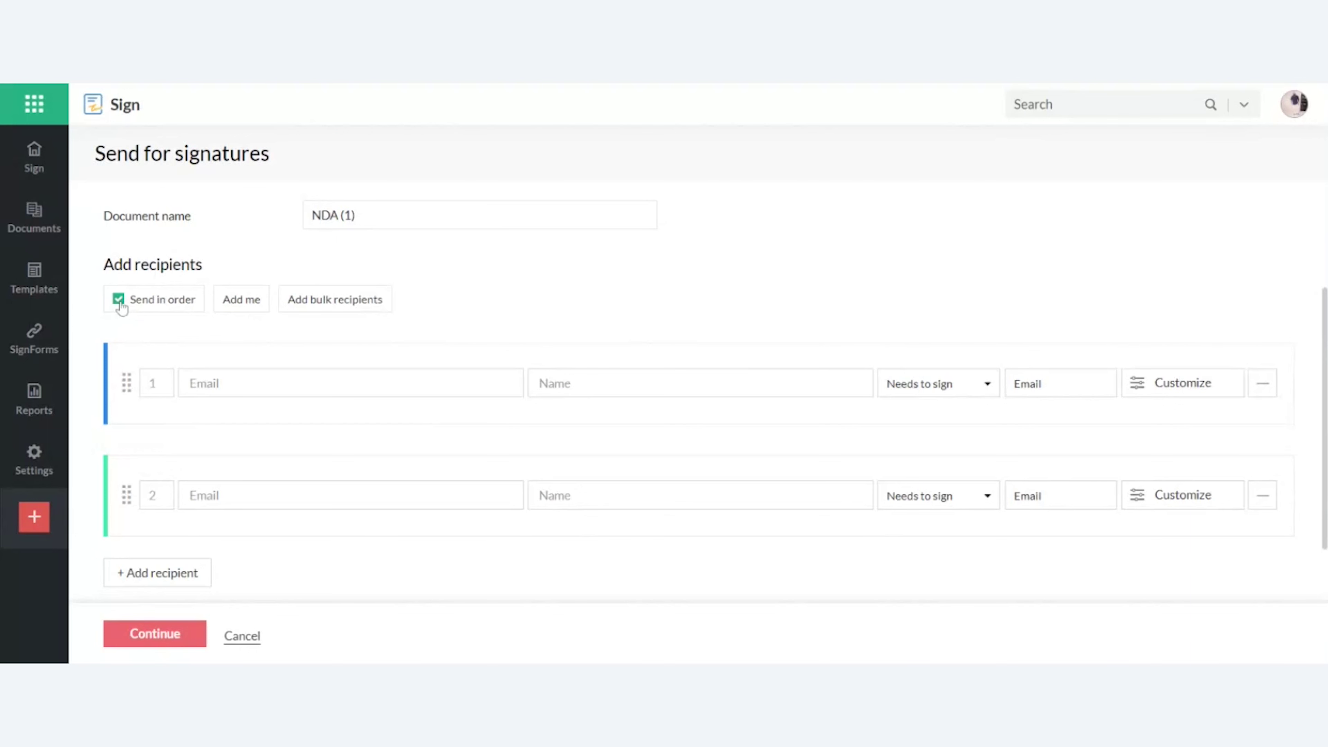
left_click(121, 306)
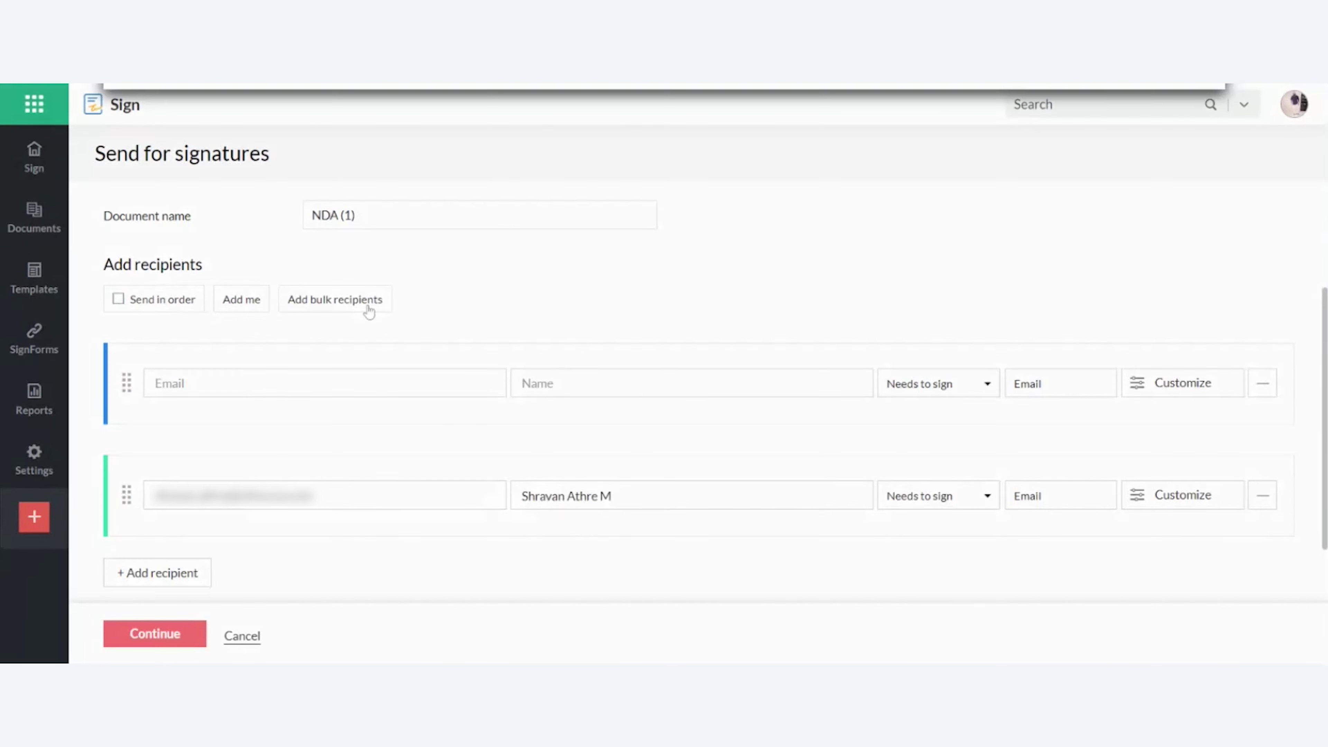
Preview the bulk recipient import dialog and close it without uploading a CSV
left_click(368, 309)
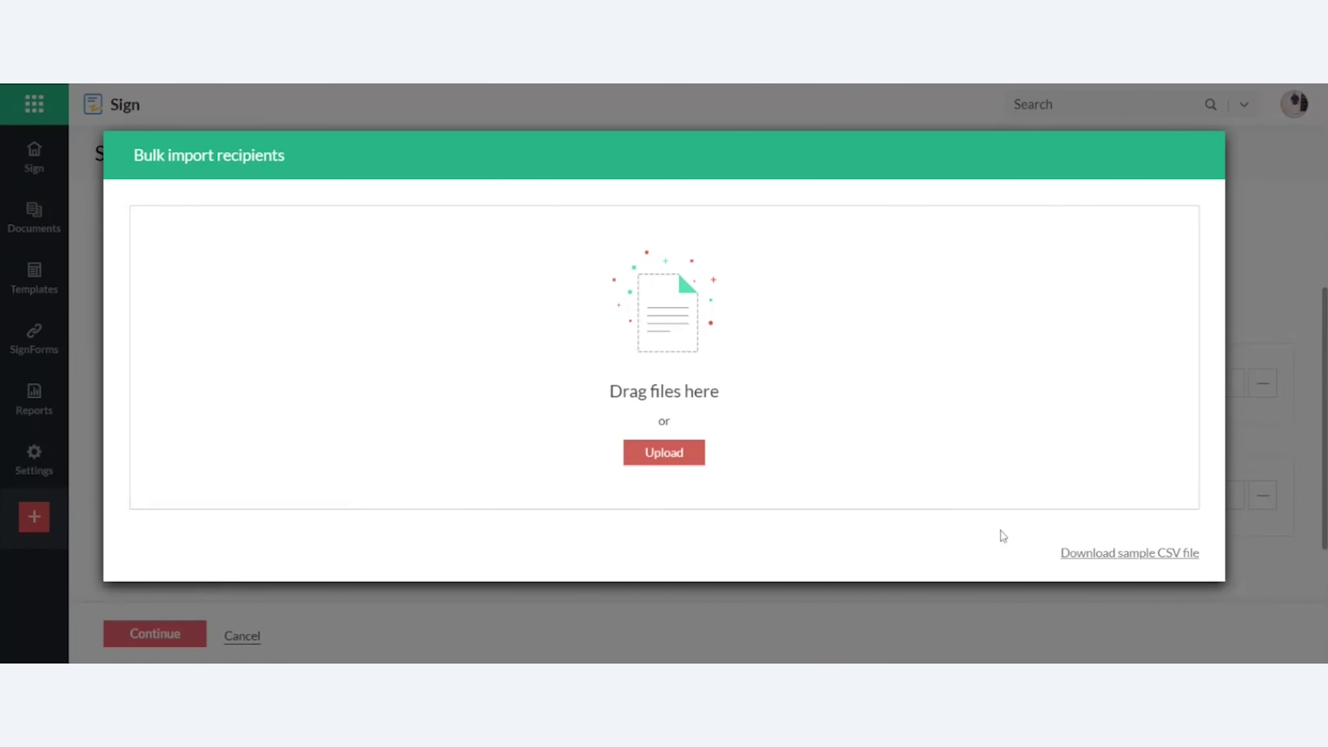
key("Escape")
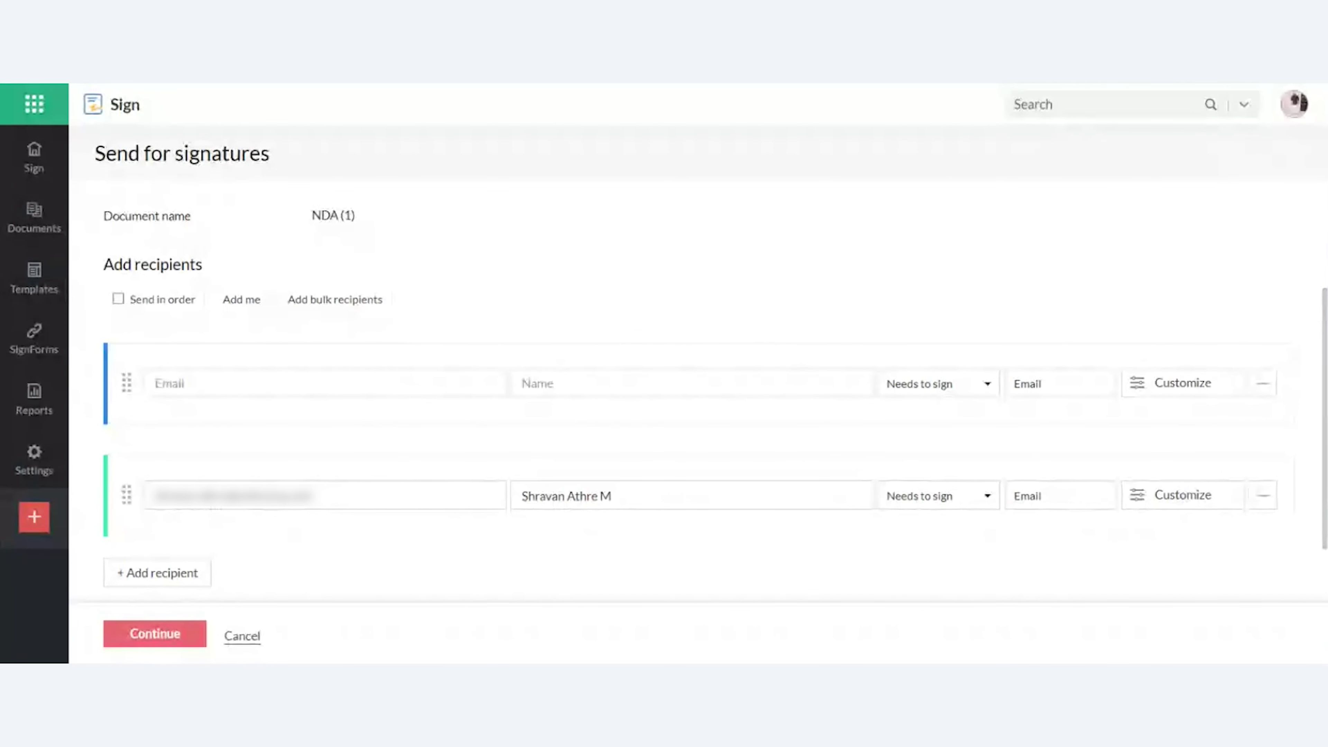
Remove the second recipient row and pick the first recipient from the contact suggestions
left_click(1263, 495)
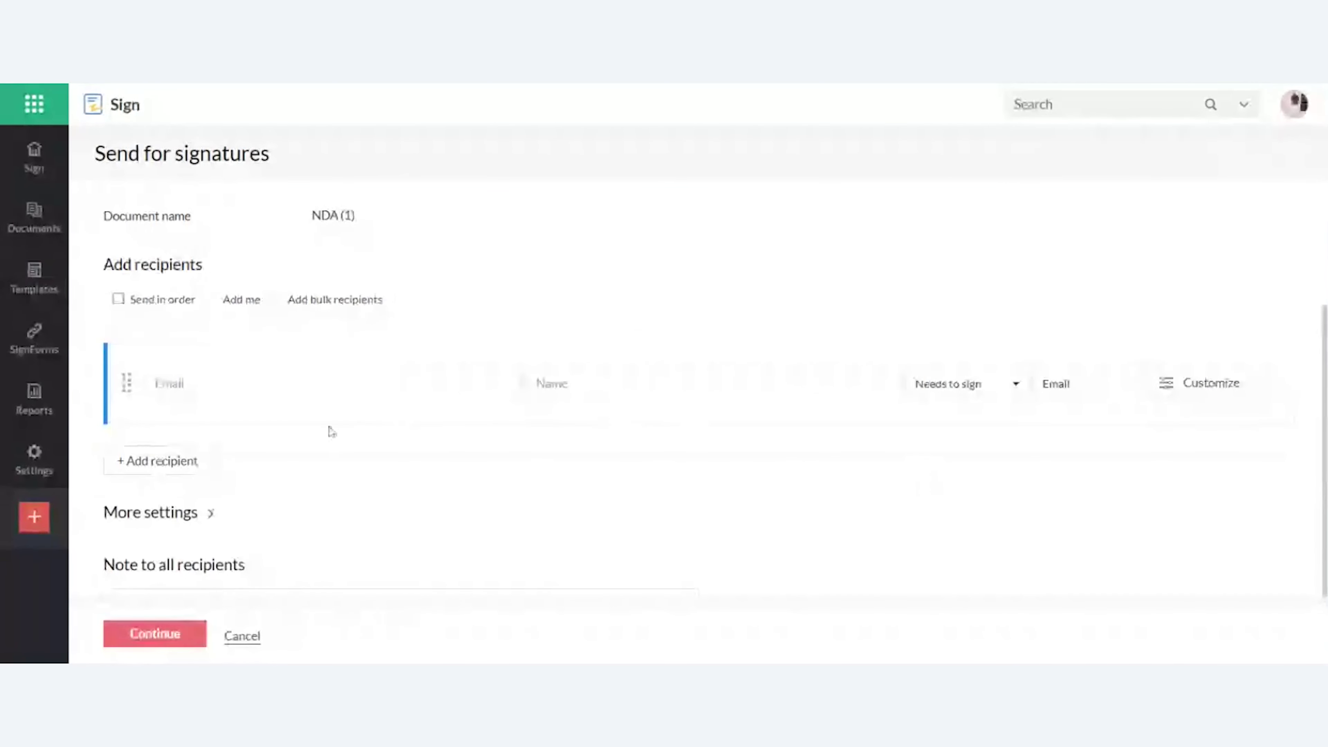
left_click(272, 385)
type("shravan")
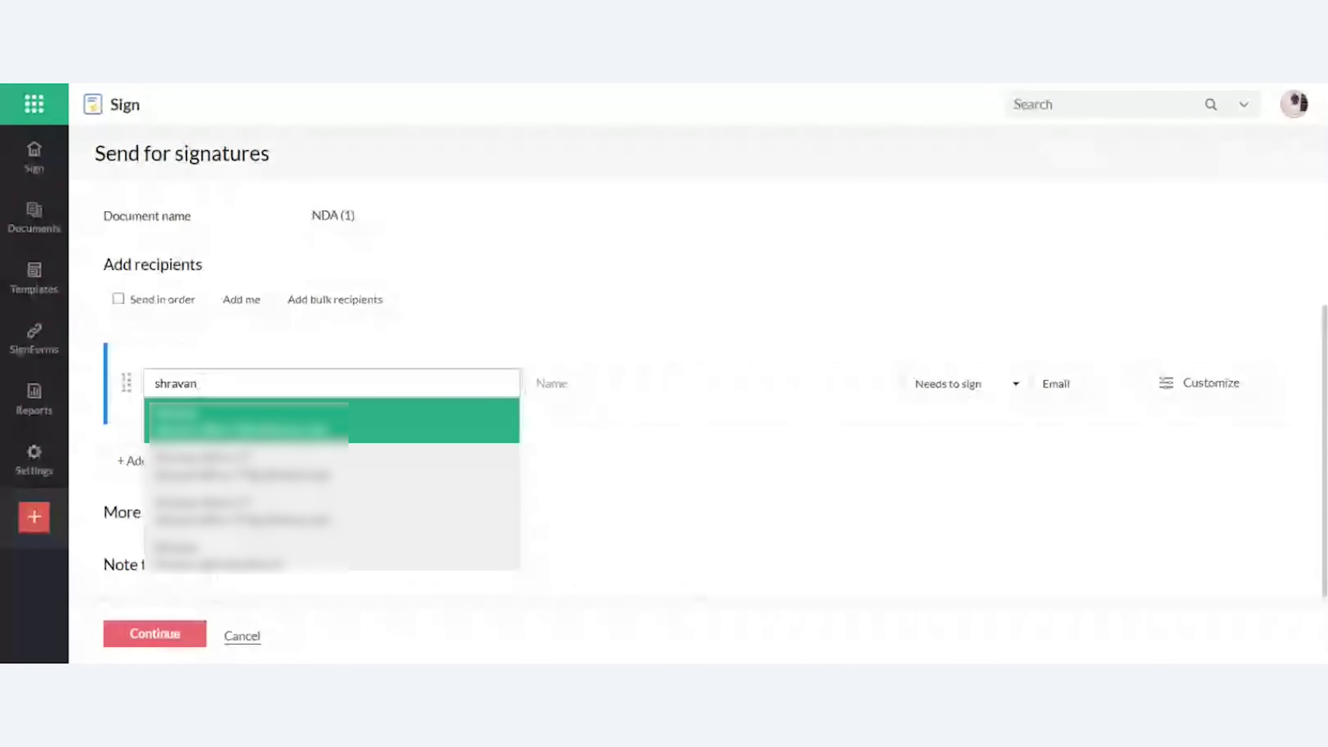
key("Return")
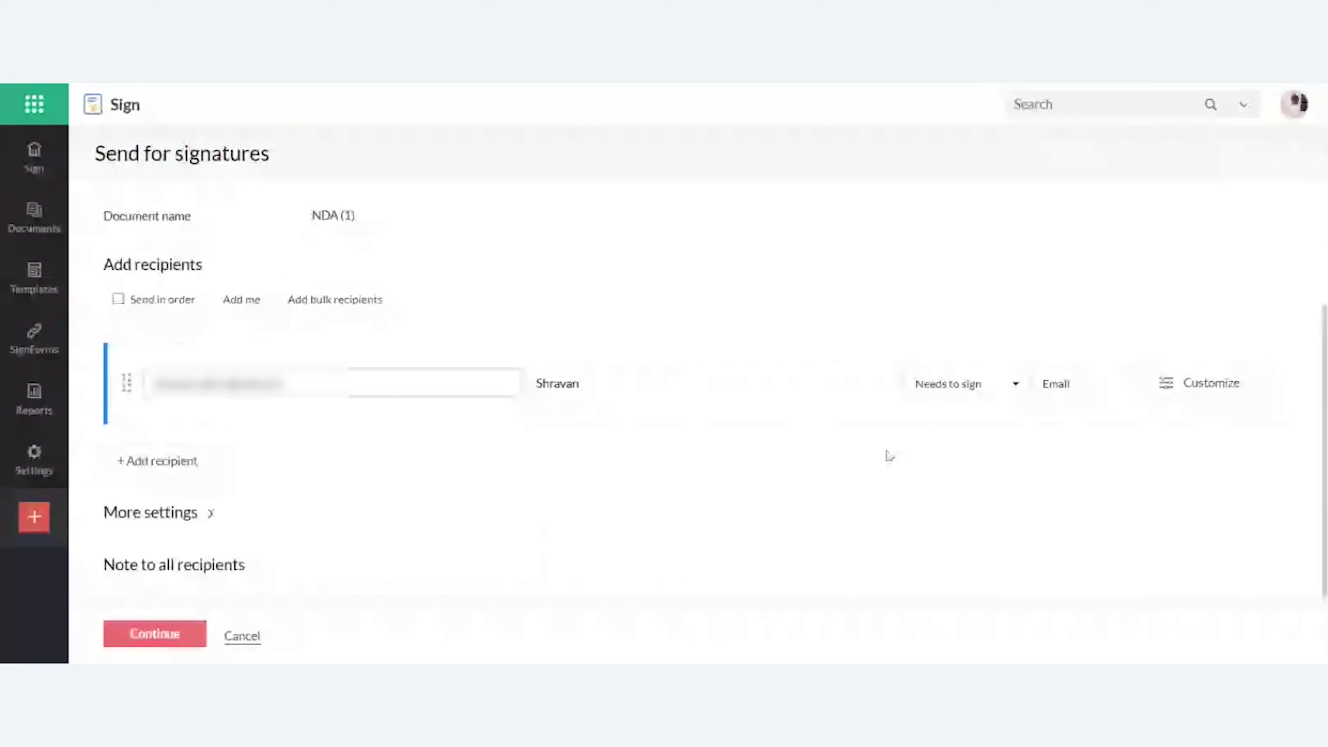
Keep the recipient's role as Signer and open its Customize settings to view authentication types
left_click(996, 390)
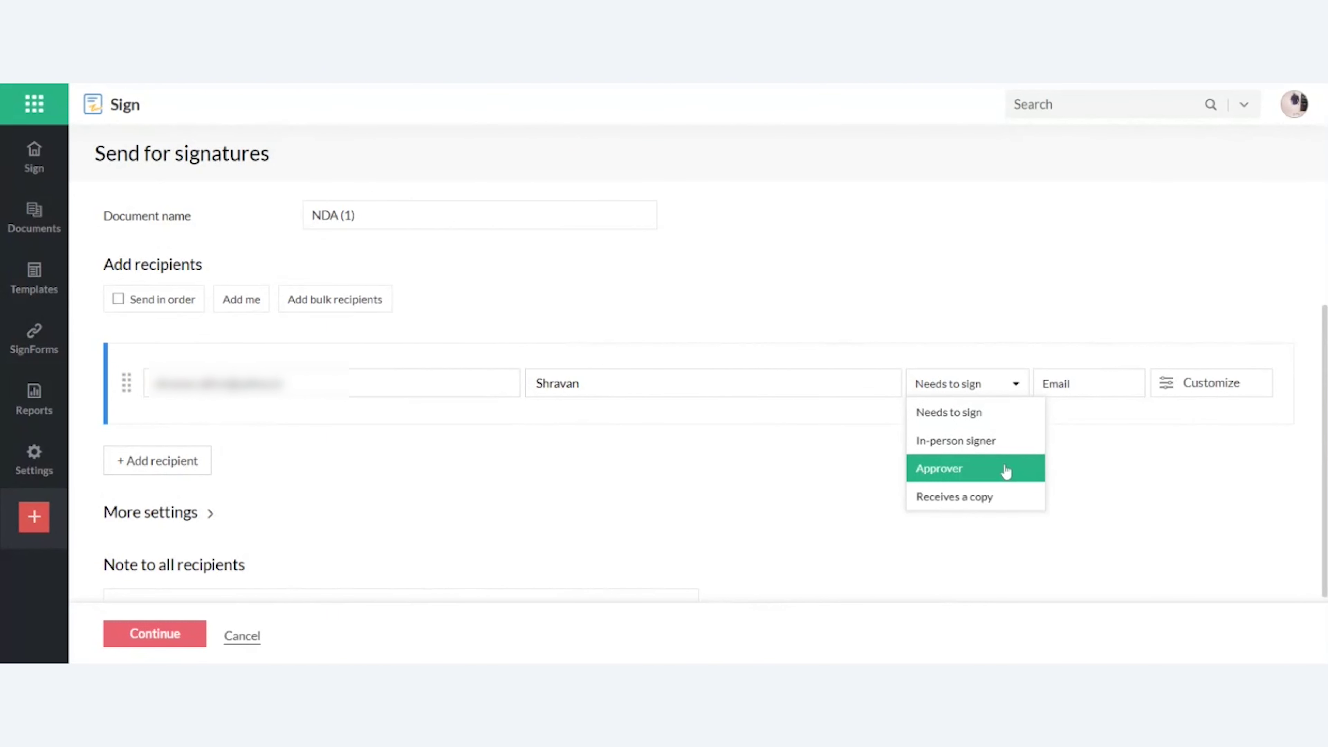
left_click(1155, 465)
left_click(1227, 384)
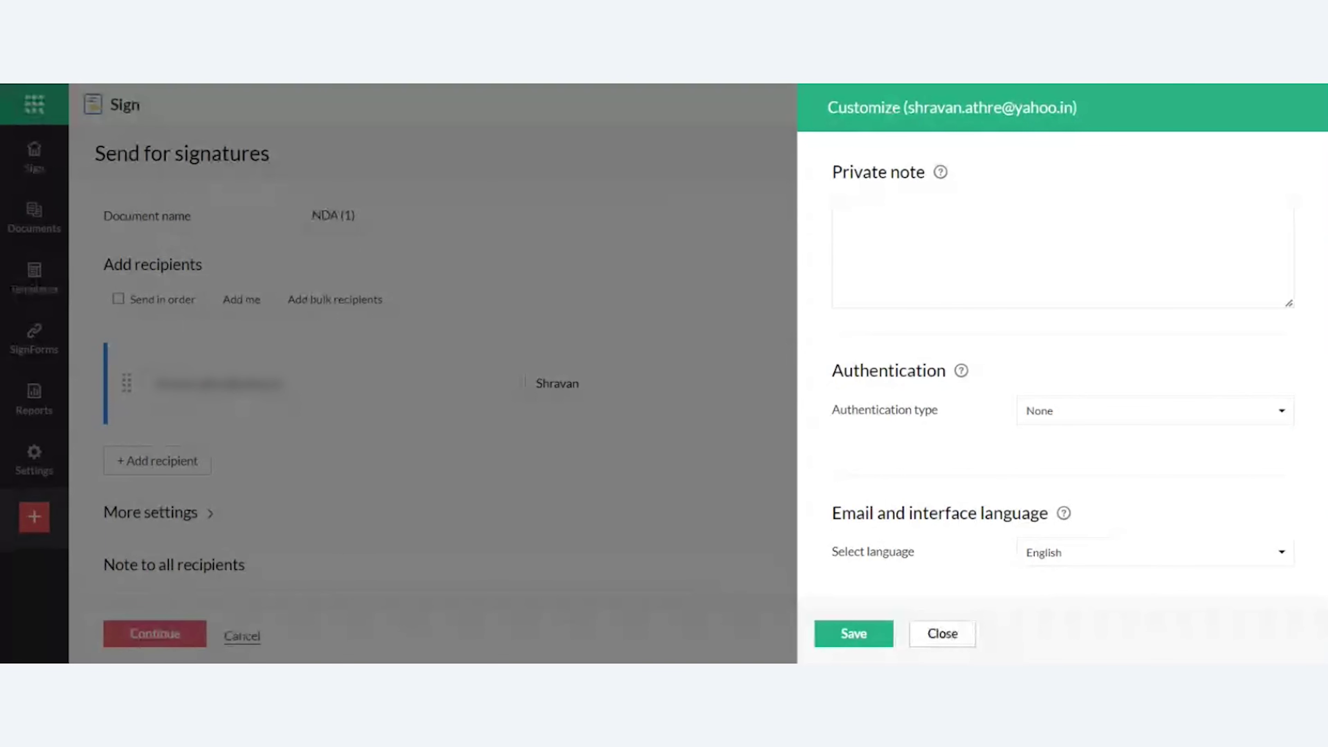
left_click(1088, 412)
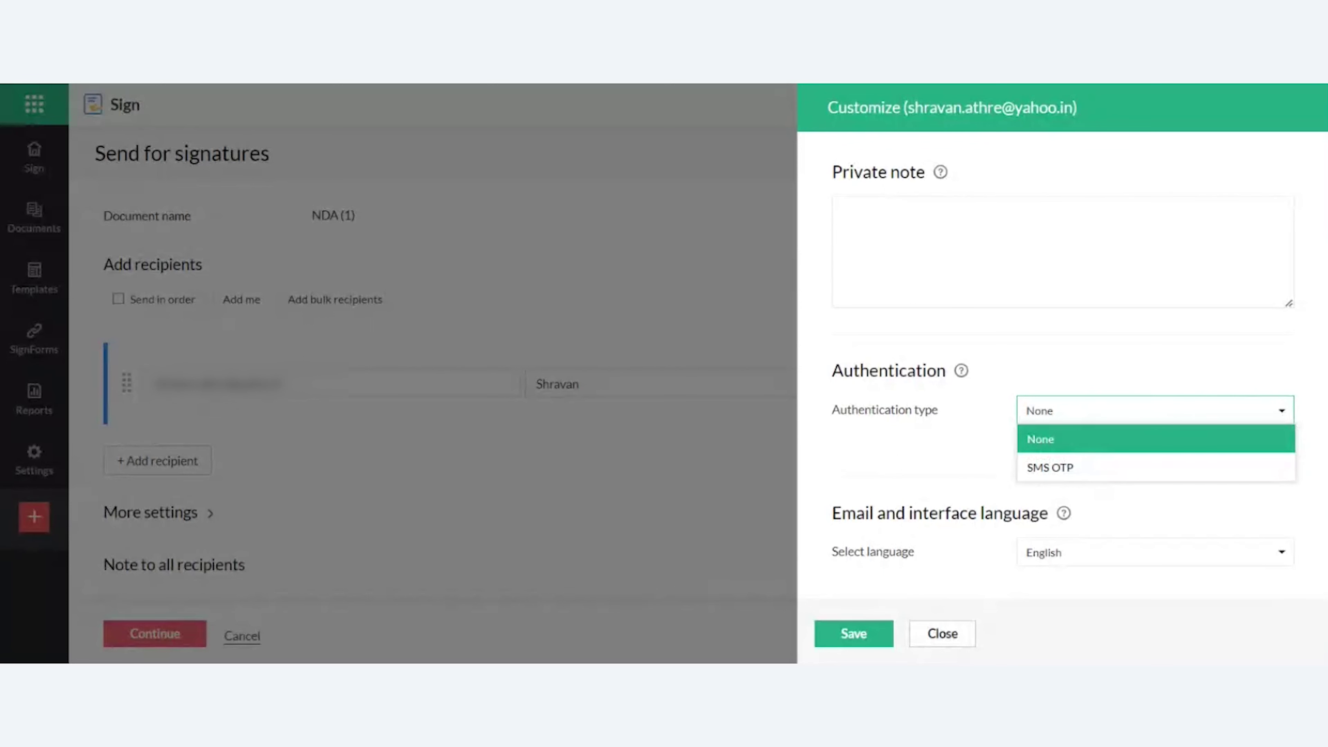
Leave authentication as None and language as English, then close the Customize panel
key("Down")
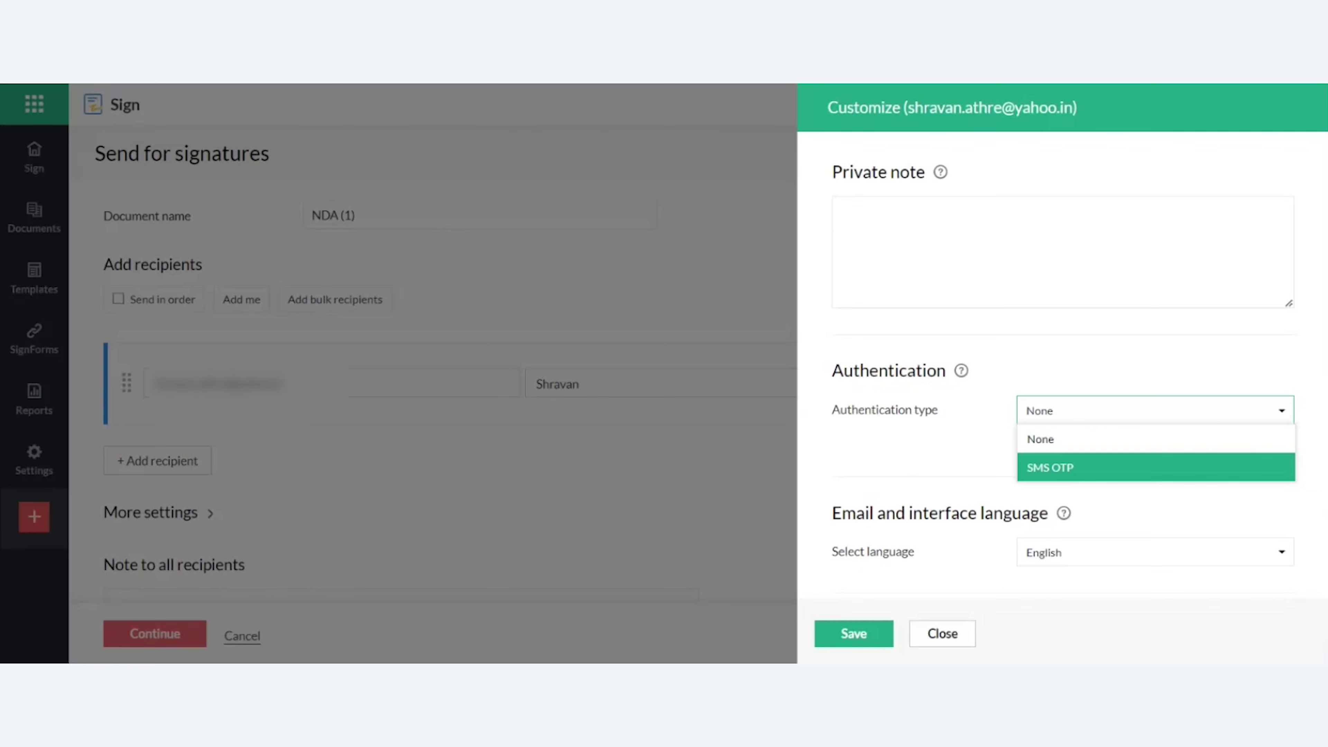
scroll(948, 466, "down", 2)
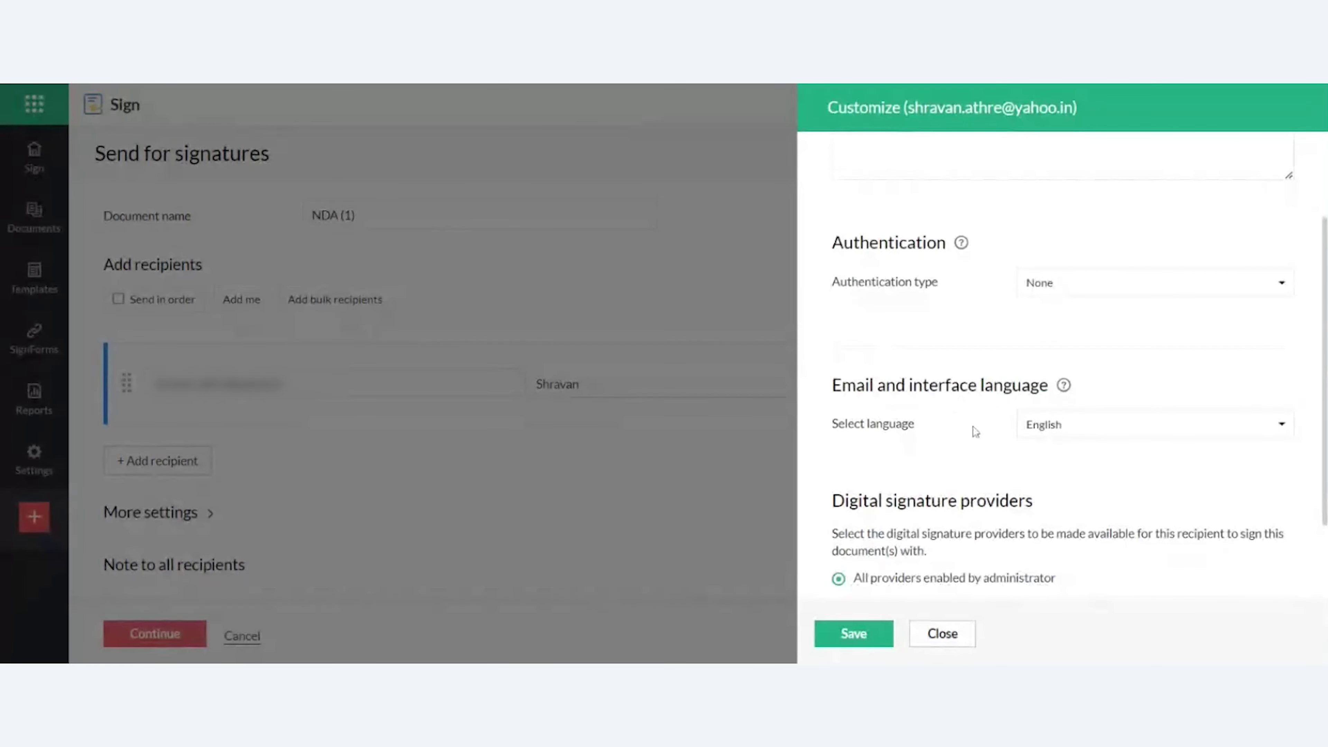
left_click(1048, 444)
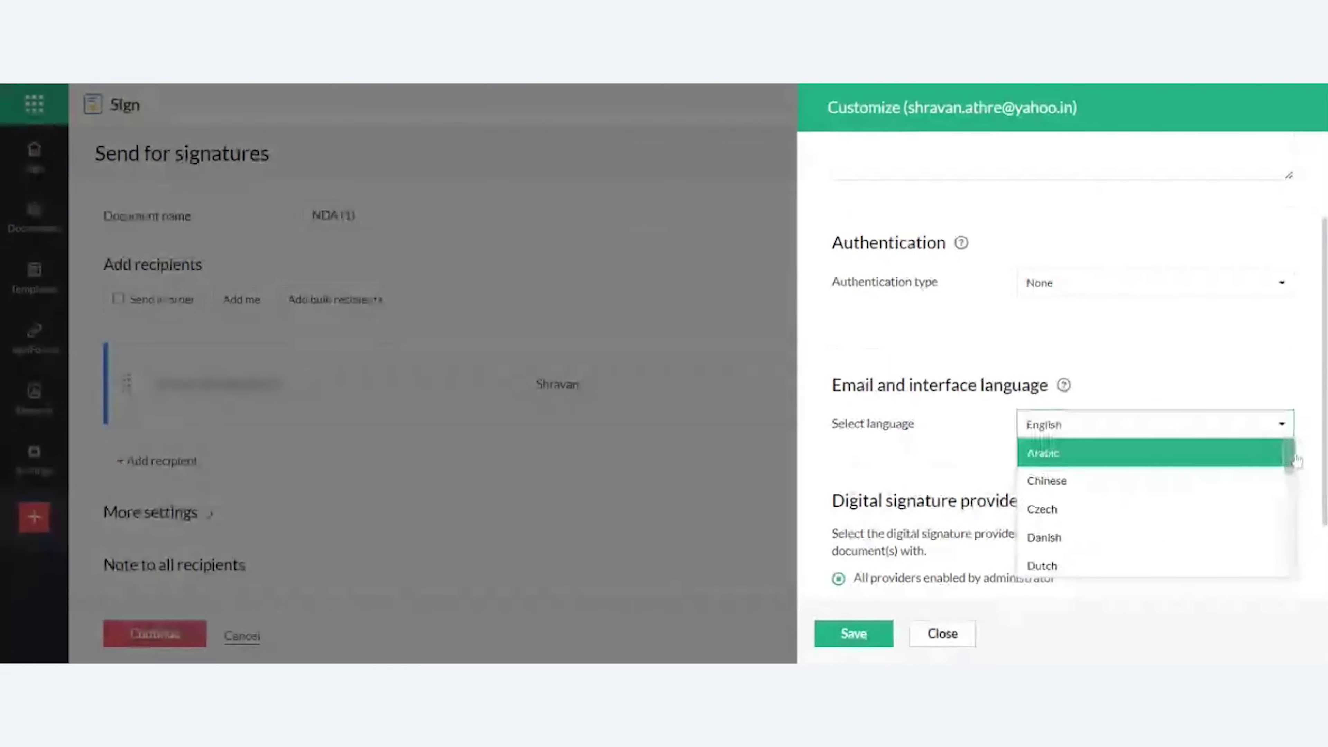
mouse_move(1296, 460)
left_mouse_down()
mouse_move(1301, 553)
mouse_move(1274, 444)
left_mouse_up()
left_click(1201, 477)
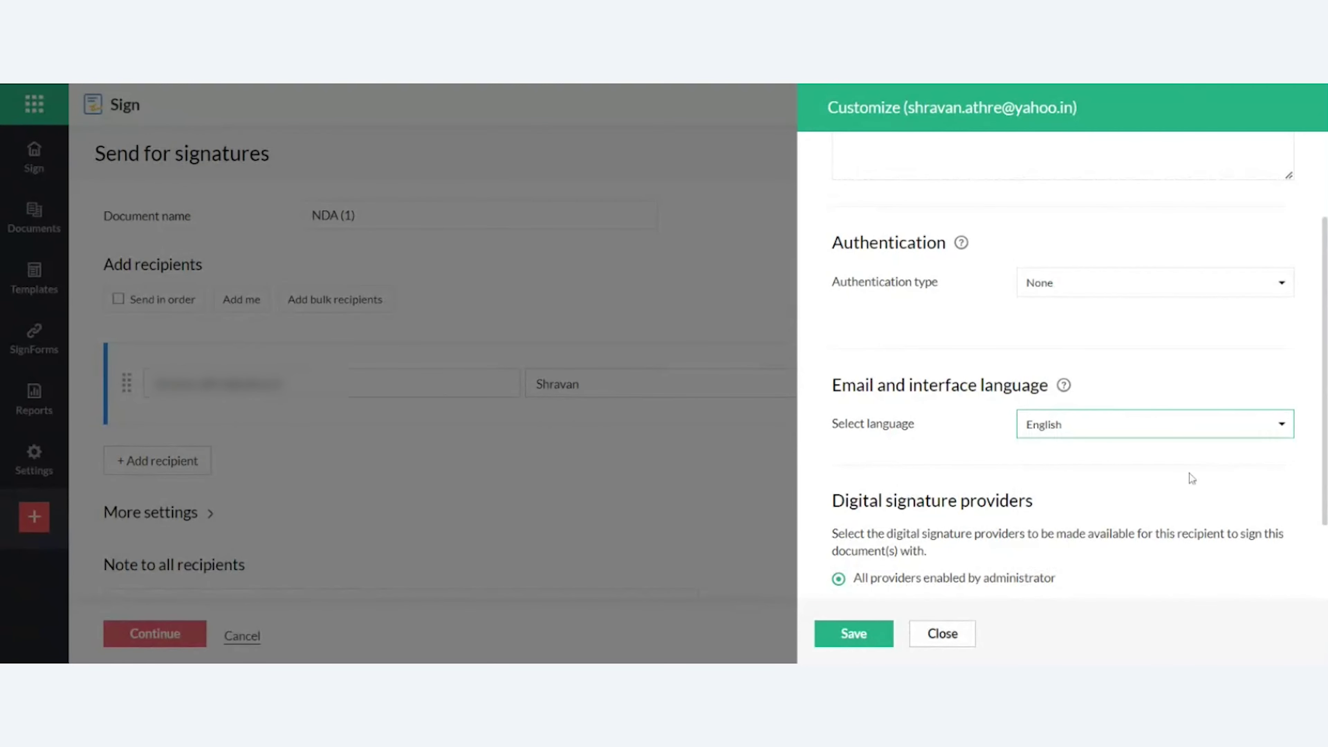
left_click(942, 633)
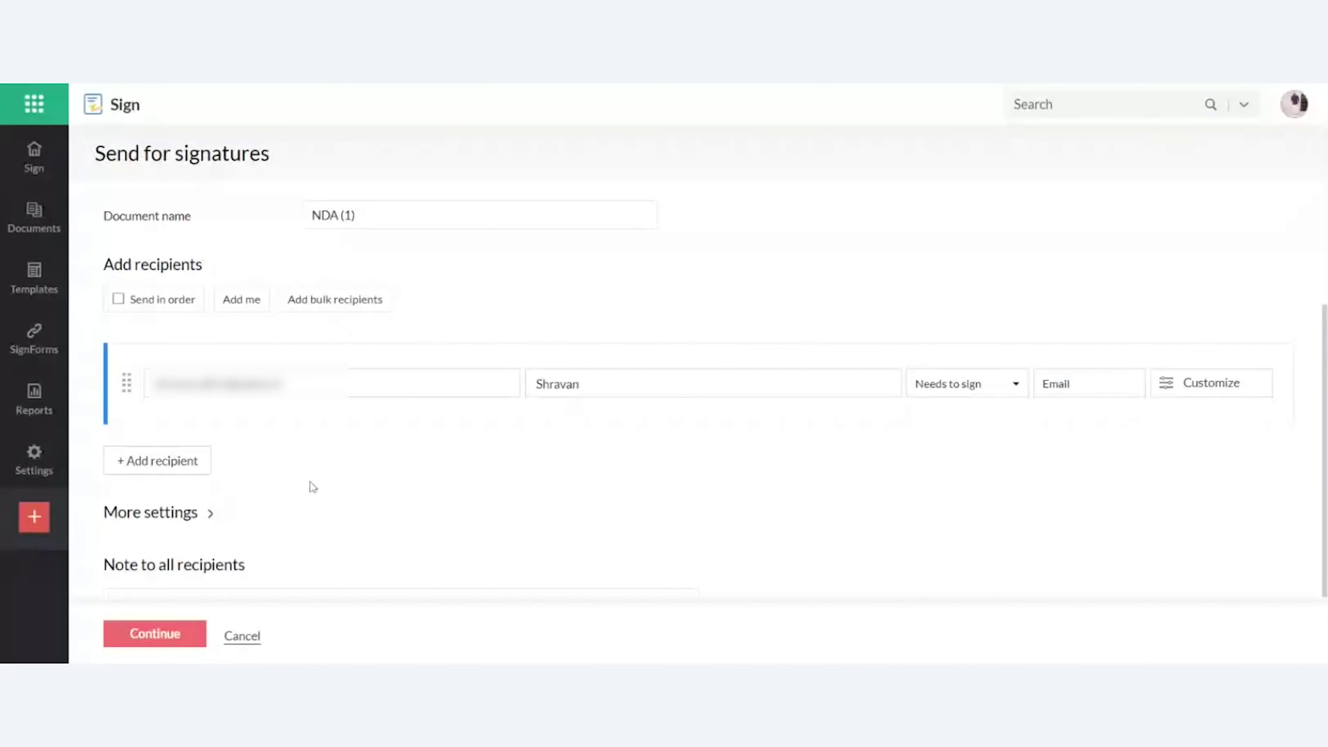
Expand the additional sending settings and set Days to complete to 10
scroll(309, 483, "down", 2)
left_click(207, 390)
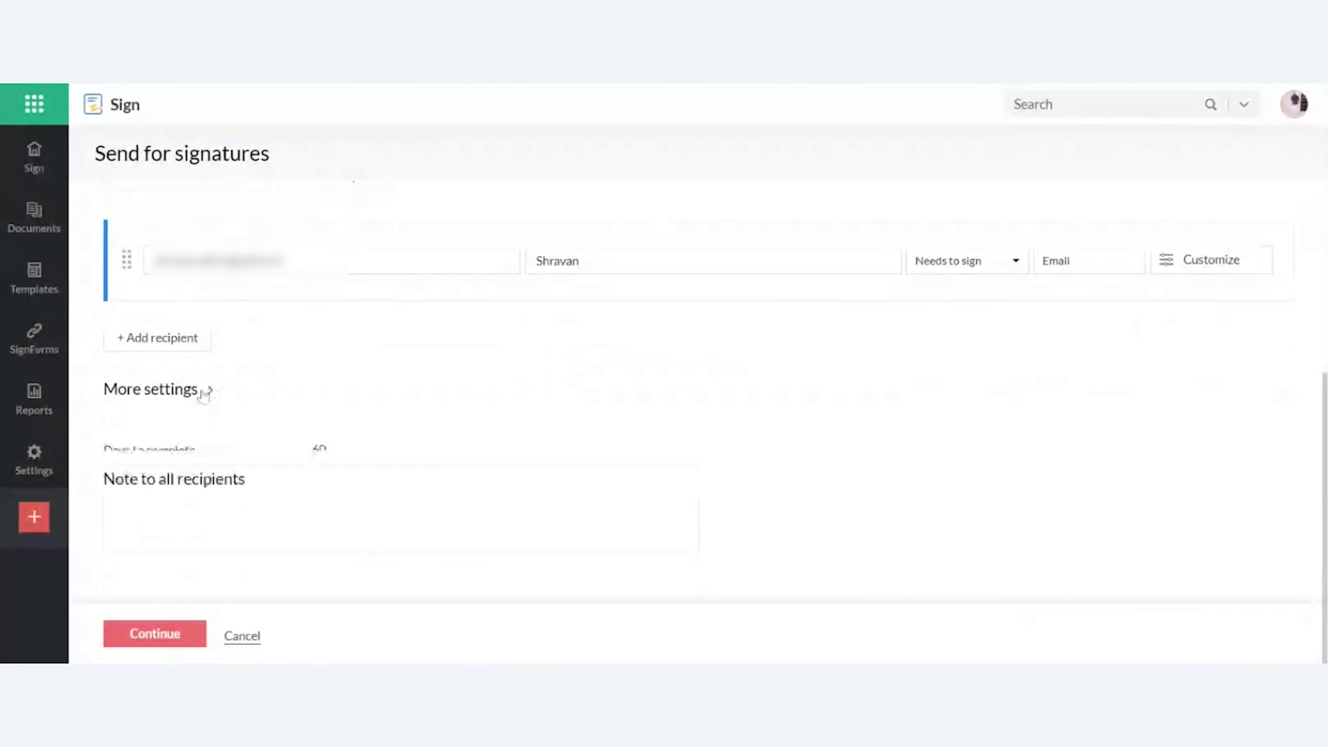
scroll(175, 347, "down", 3)
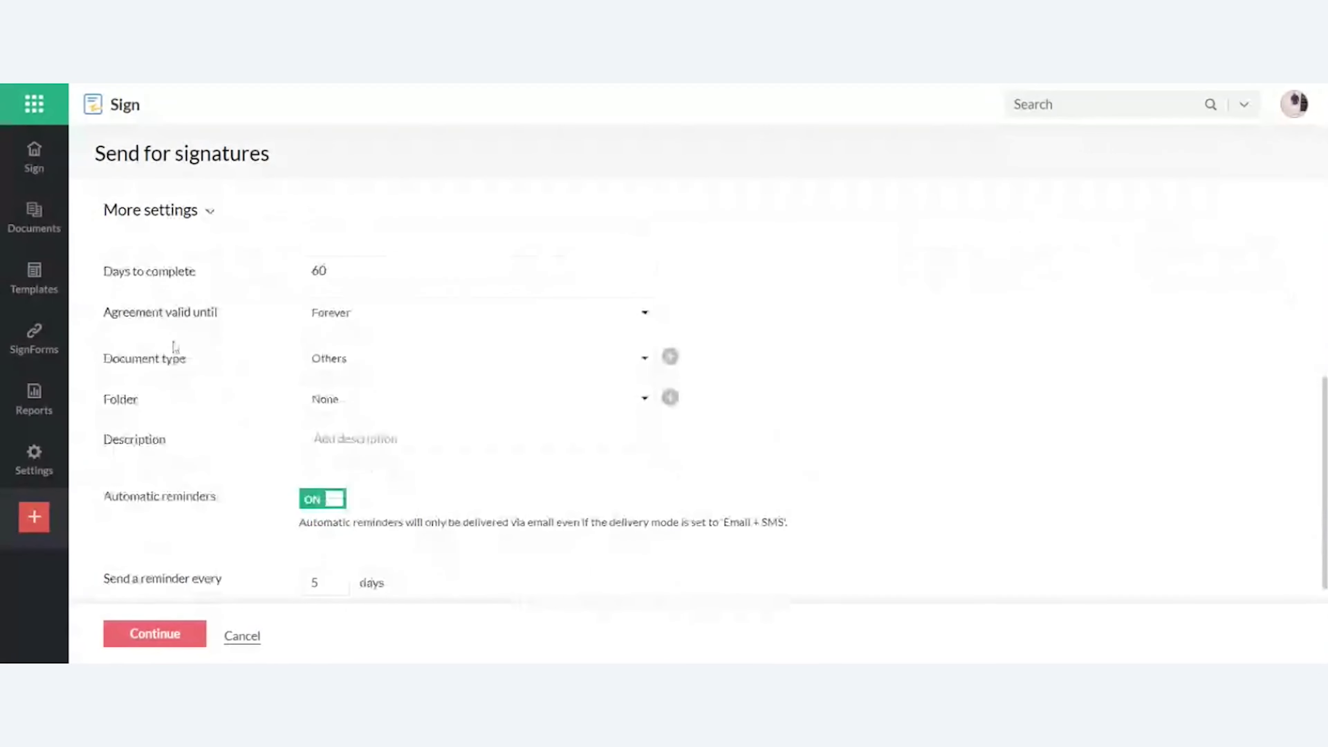
triple_click(276, 271)
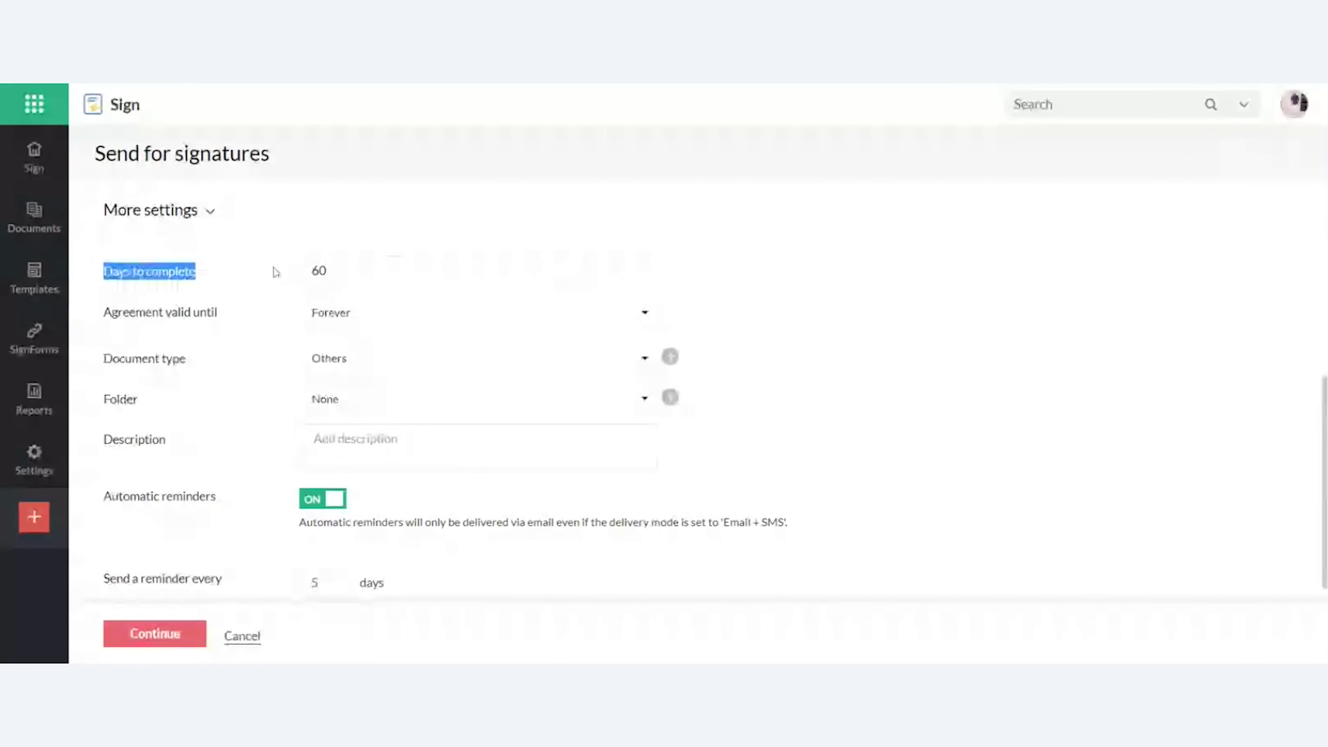
double_click(319, 271)
type("10")
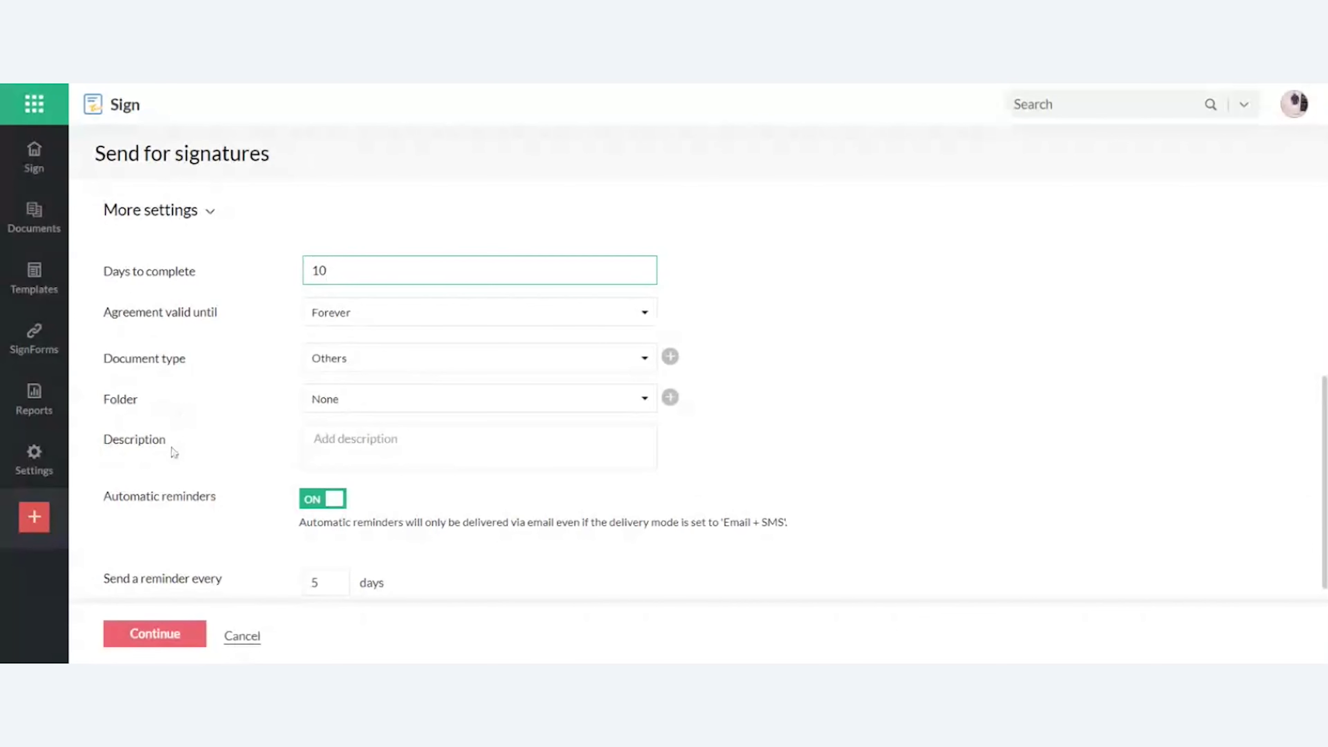
left_click(195, 409)
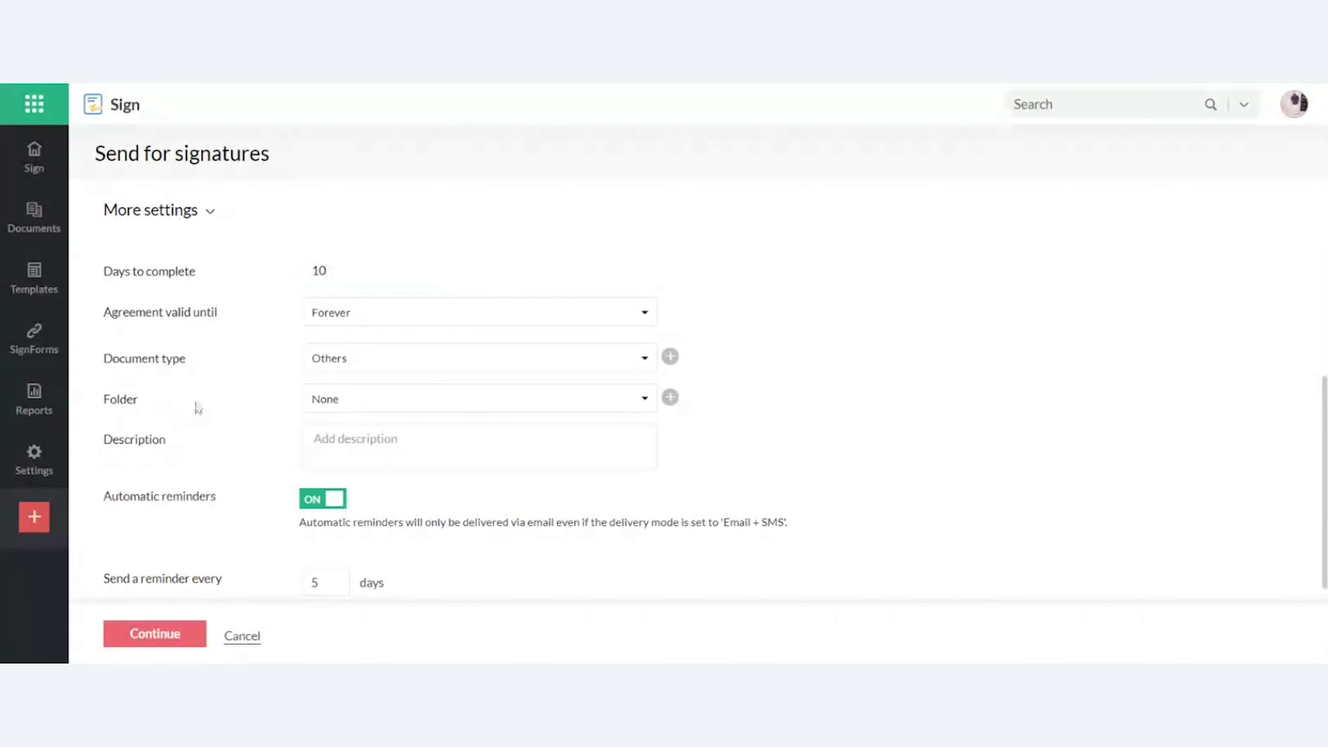
Keep automatic reminders on every 5 days and continue to document preparation
scroll(195, 409, "down", 1)
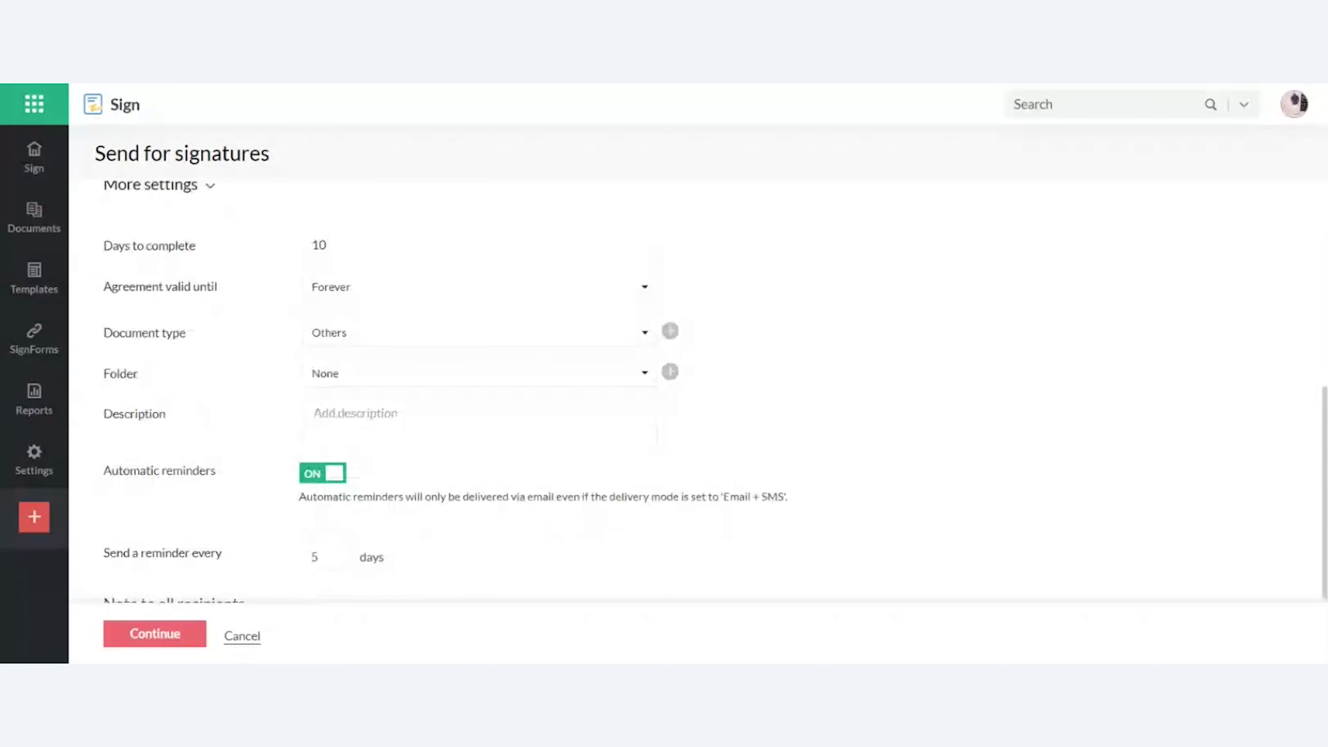
scroll(680, 393, "down", 3)
triple_click(160, 308)
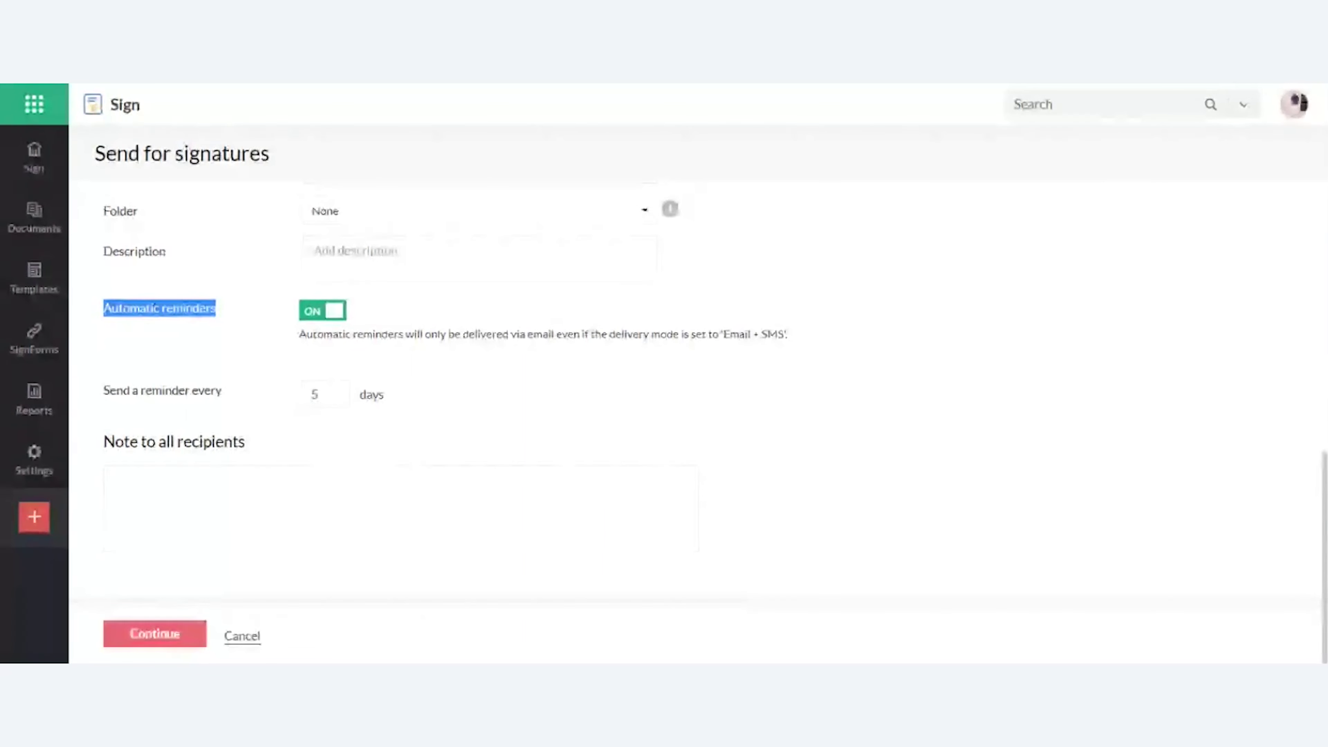
left_click(318, 394)
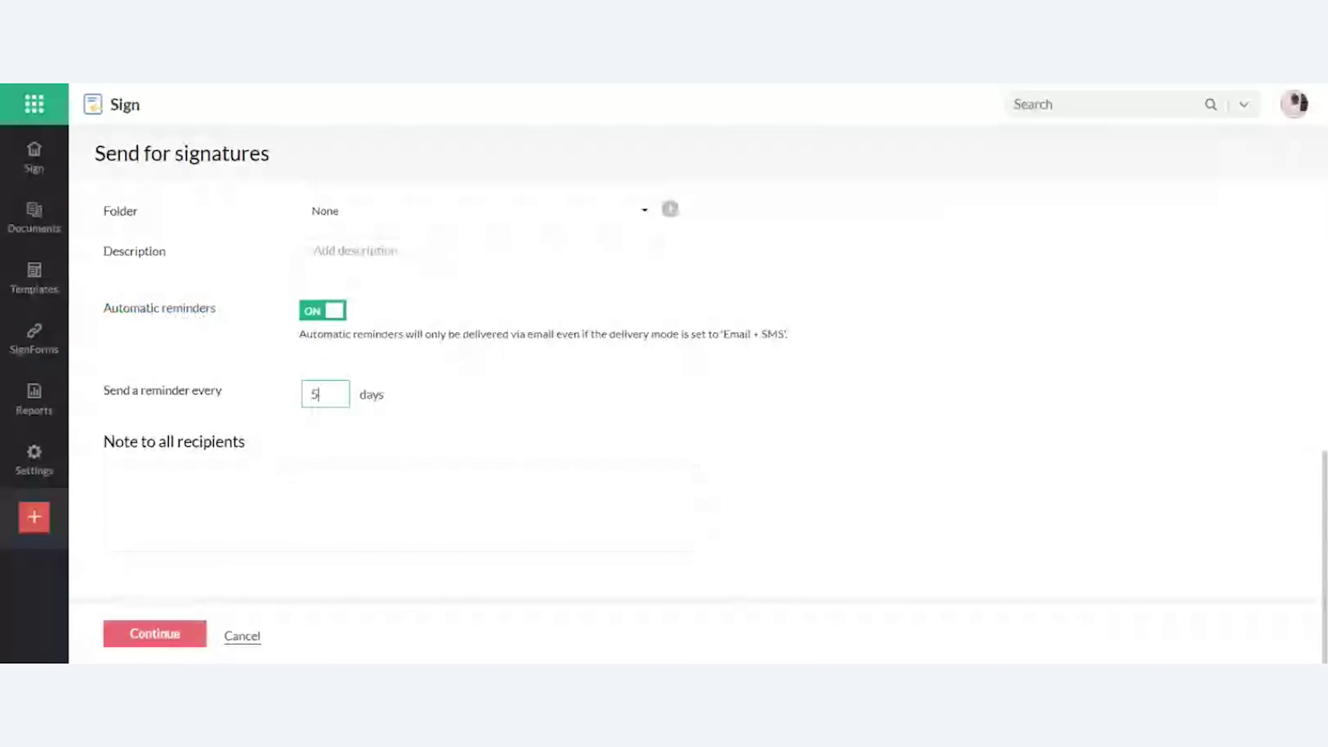
left_click(179, 643)
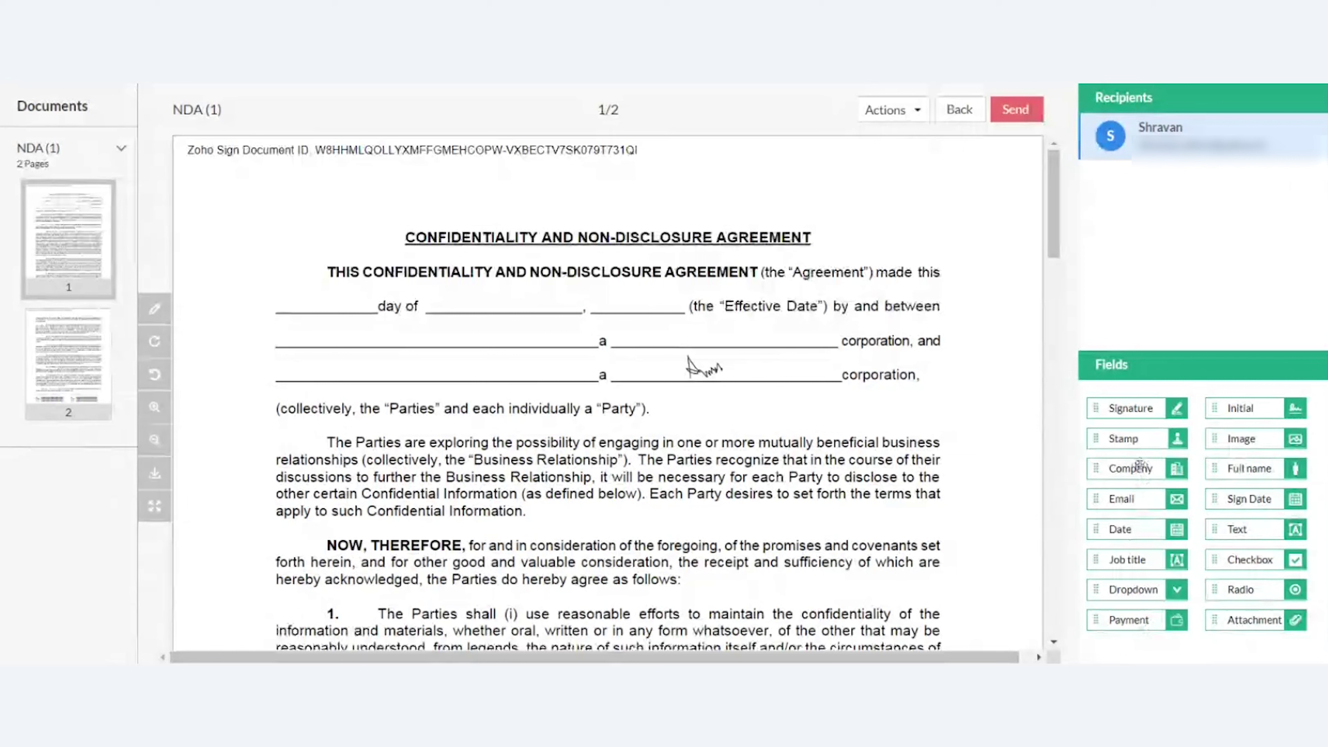
Drop a Signature field on NDA (1)'s first corporation line, then send and confirm
left_click_drag(1145, 406, 649, 328)
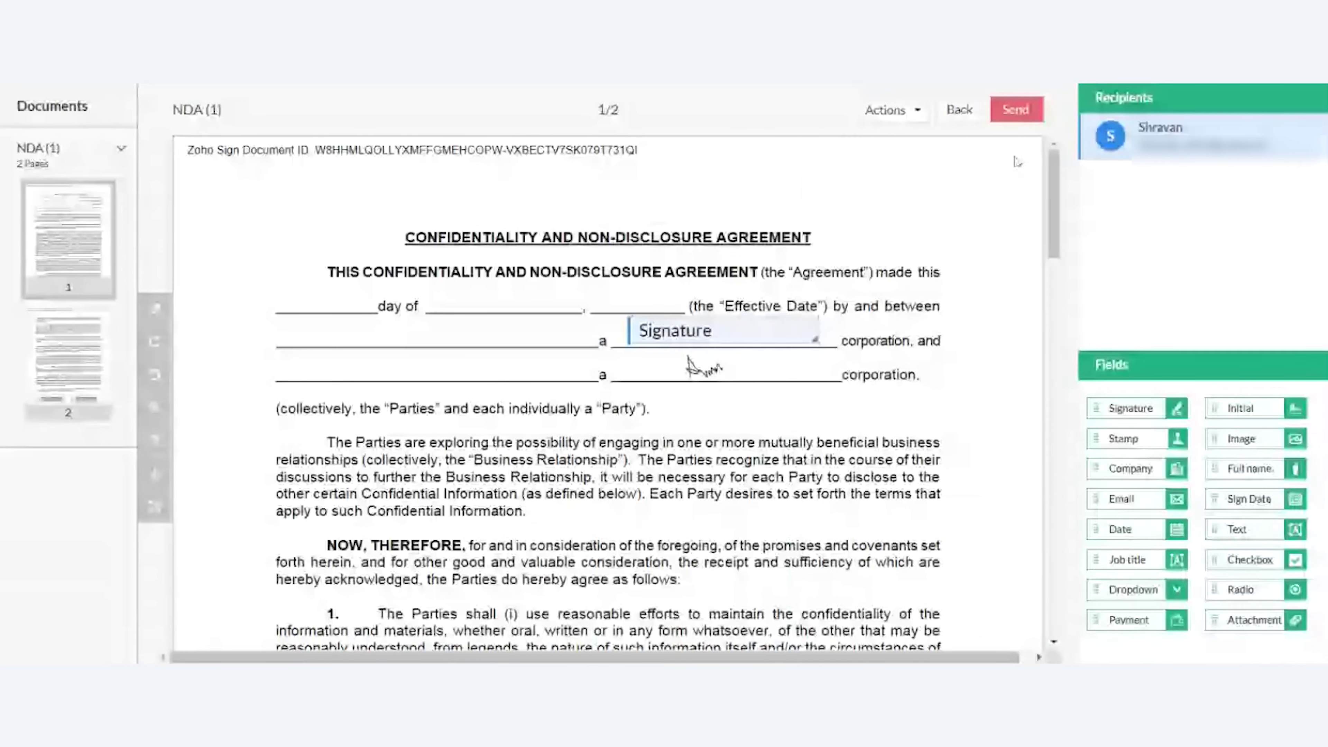
left_click(1016, 110)
left_click(821, 386)
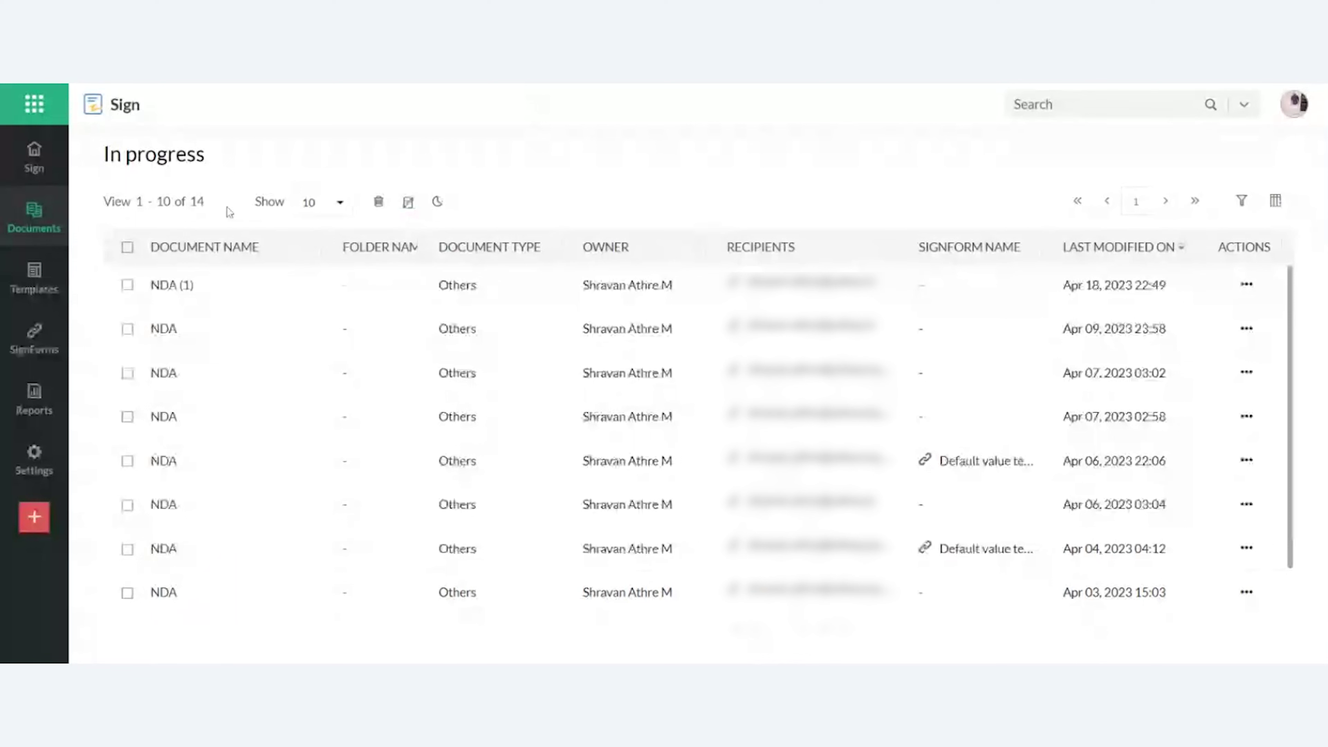
Check NDA (1) in the In progress documents before moving to the Yahoo Mail inbox
mouse_move(34, 217)
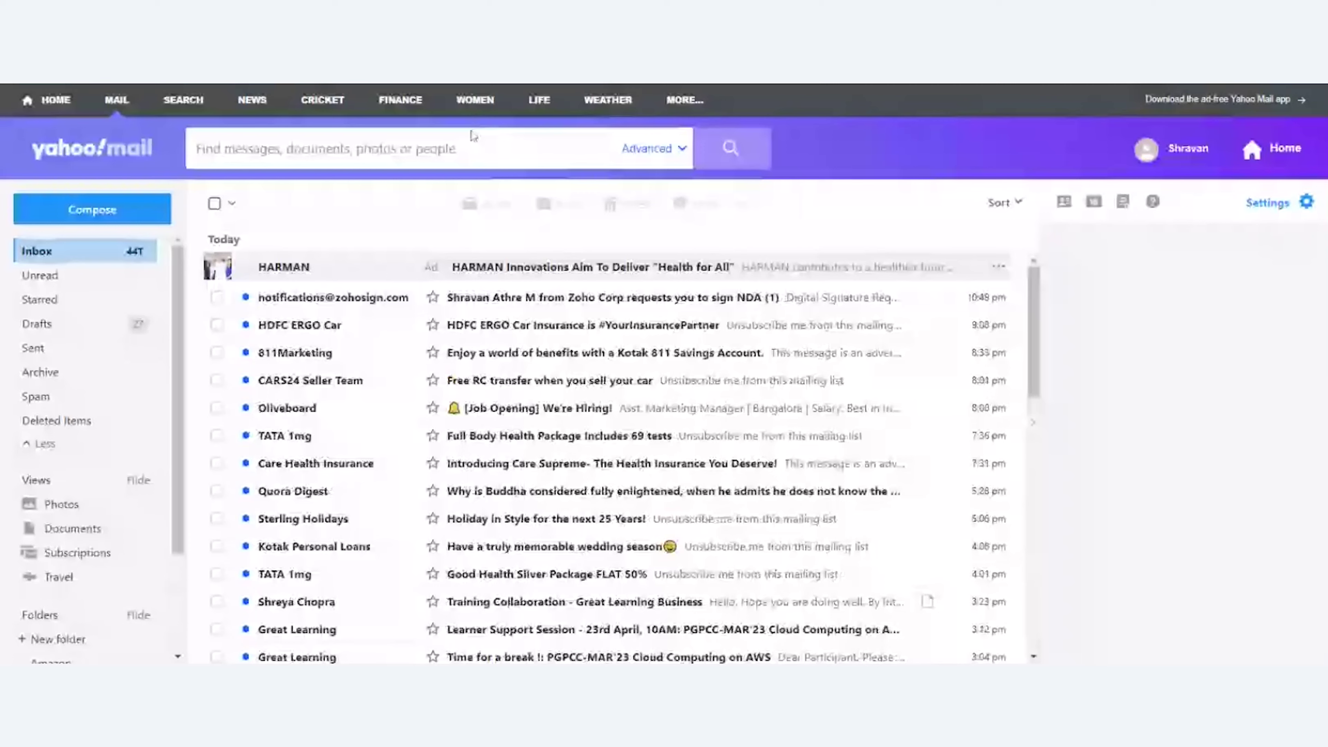
Open the Zoho Sign e-mail requesting a signature on NDA (1) and start signing
left_click(837, 297)
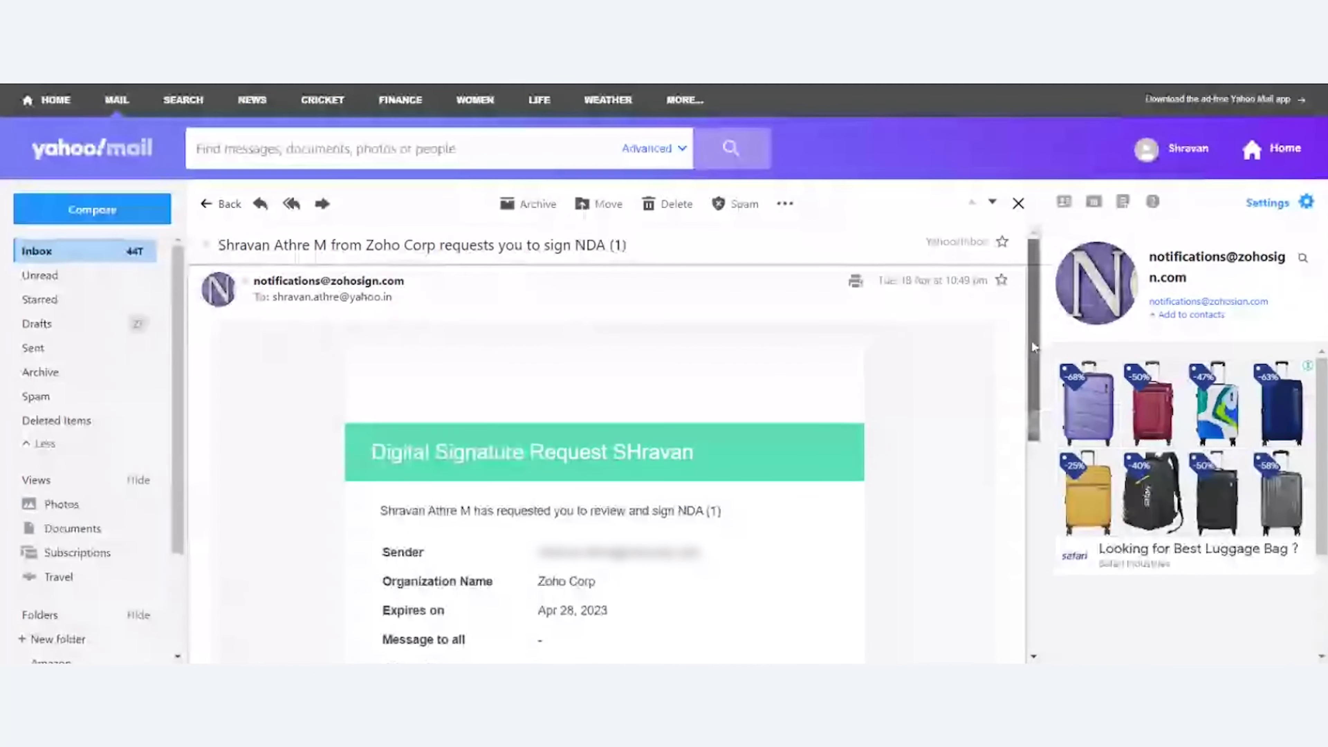
scroll(1031, 342, "down", 3)
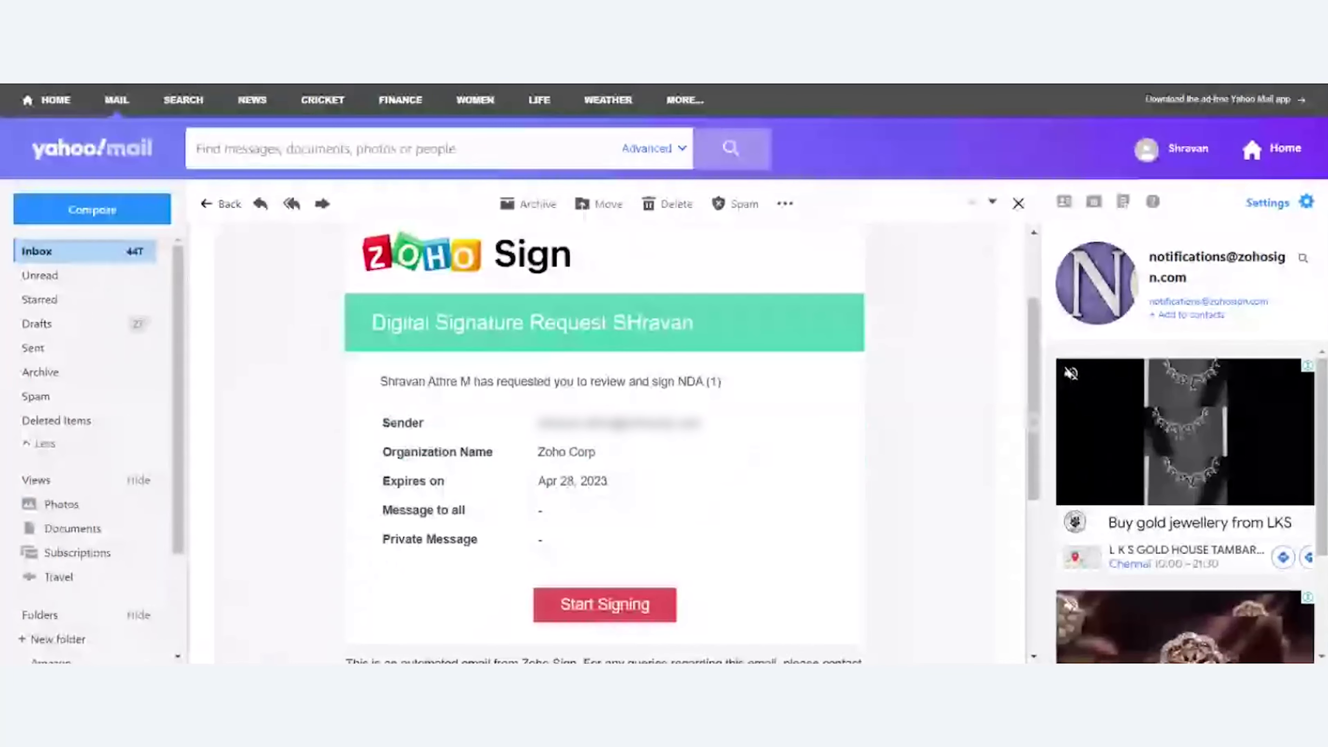
left_click(615, 605)
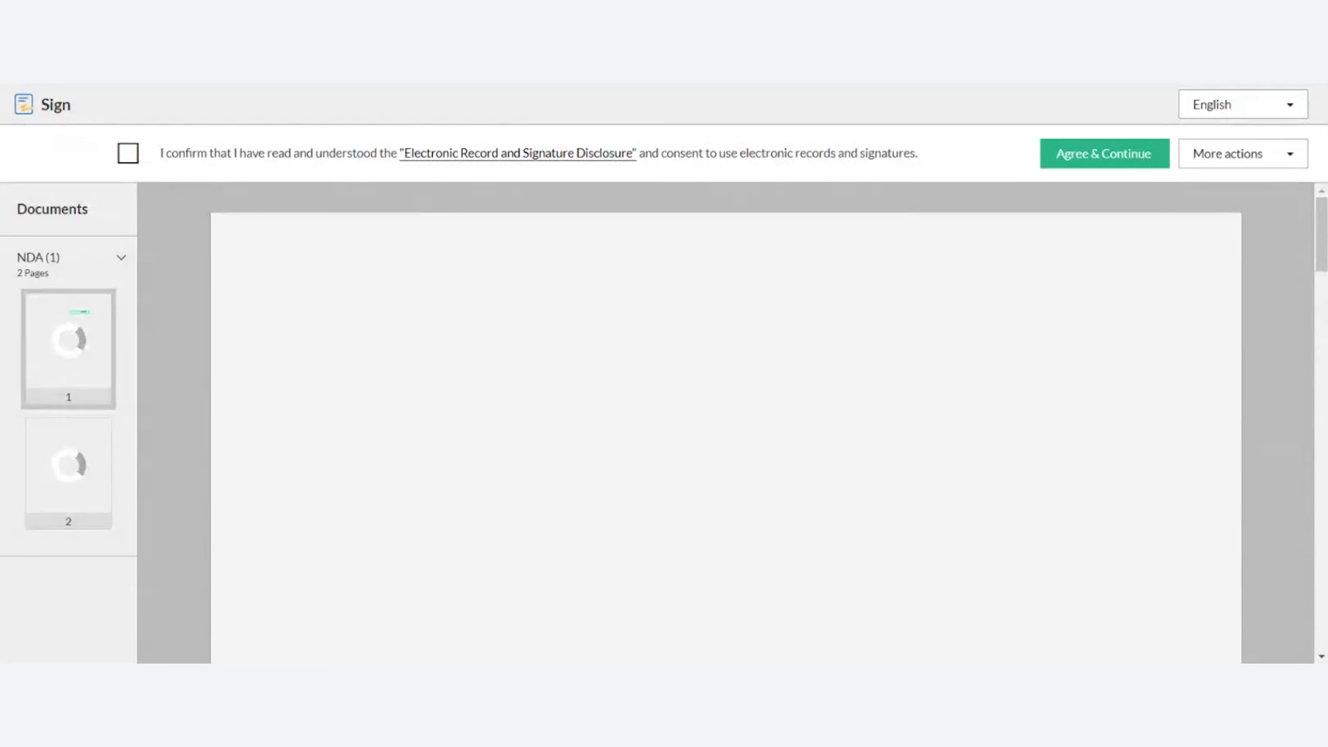
Accept the electronic records disclosure and apply a hand-drawn signature to NDA (1)
left_click(583, 153)
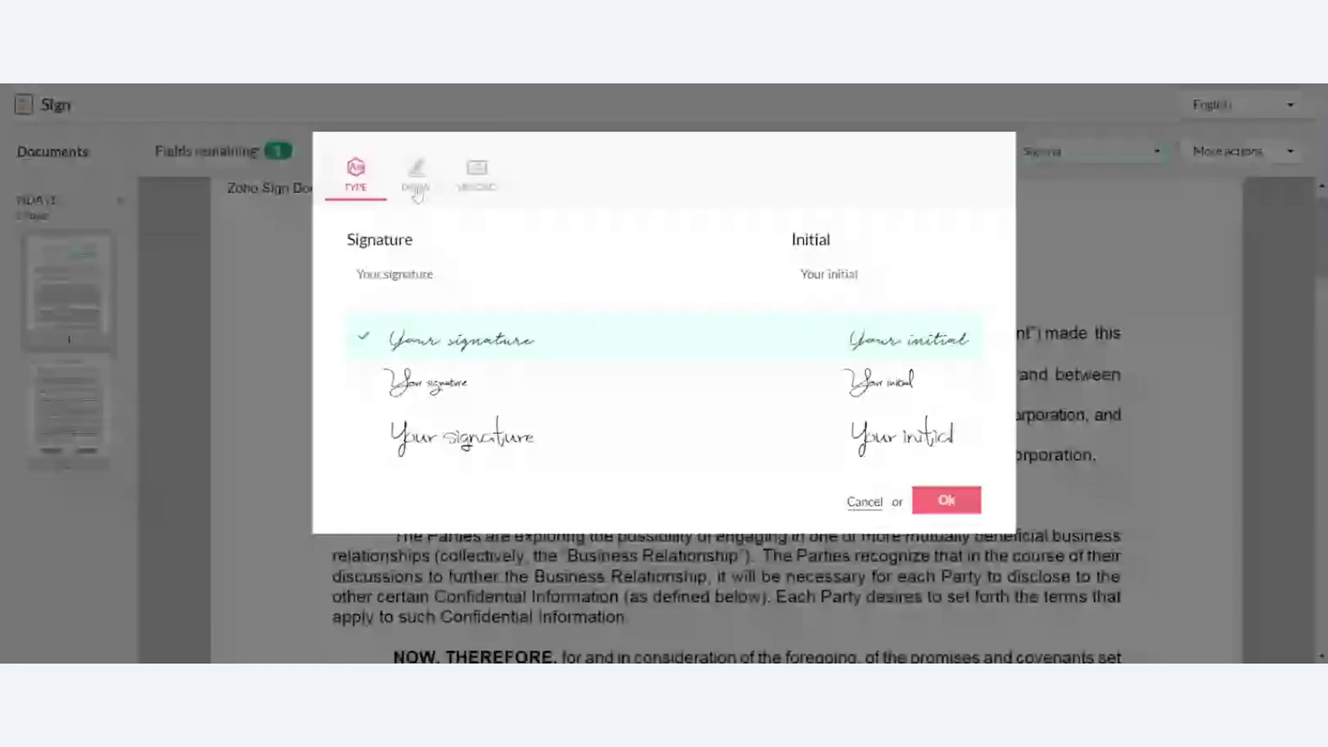
left_click(417, 188)
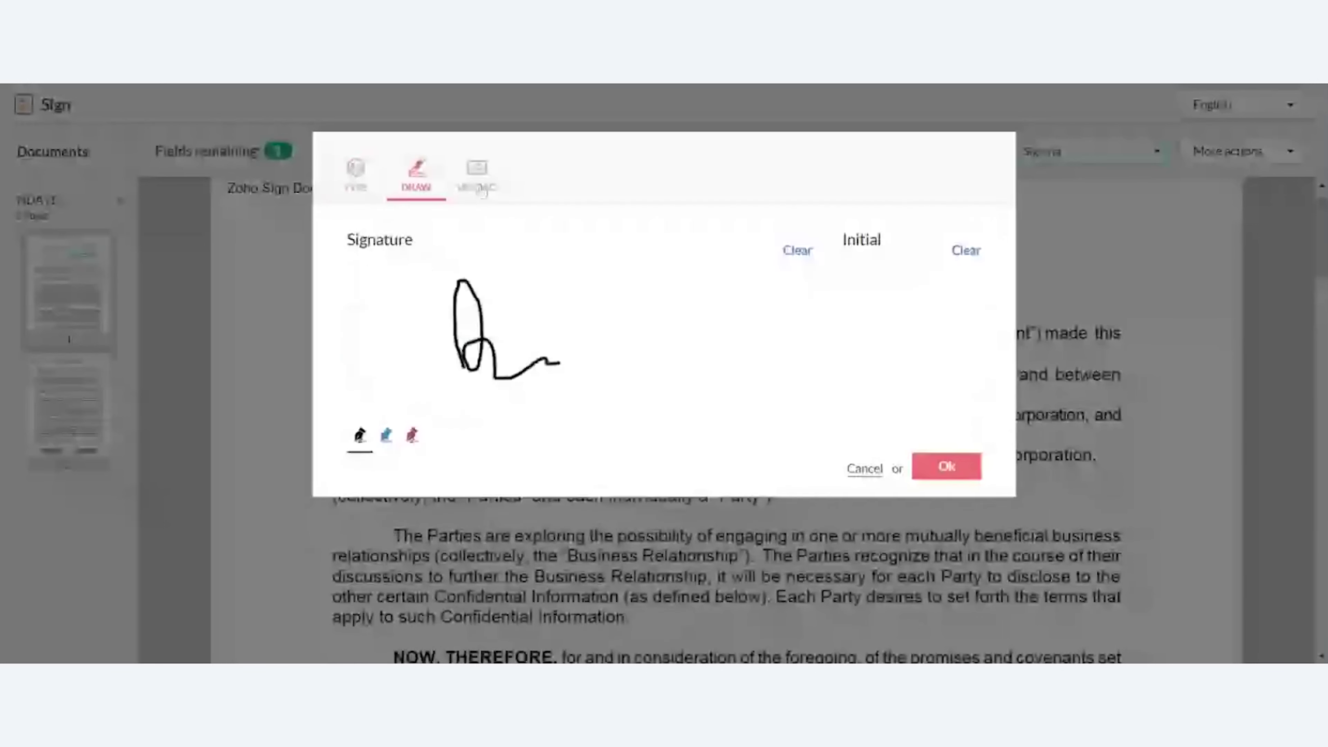
left_click(477, 176)
left_click(422, 187)
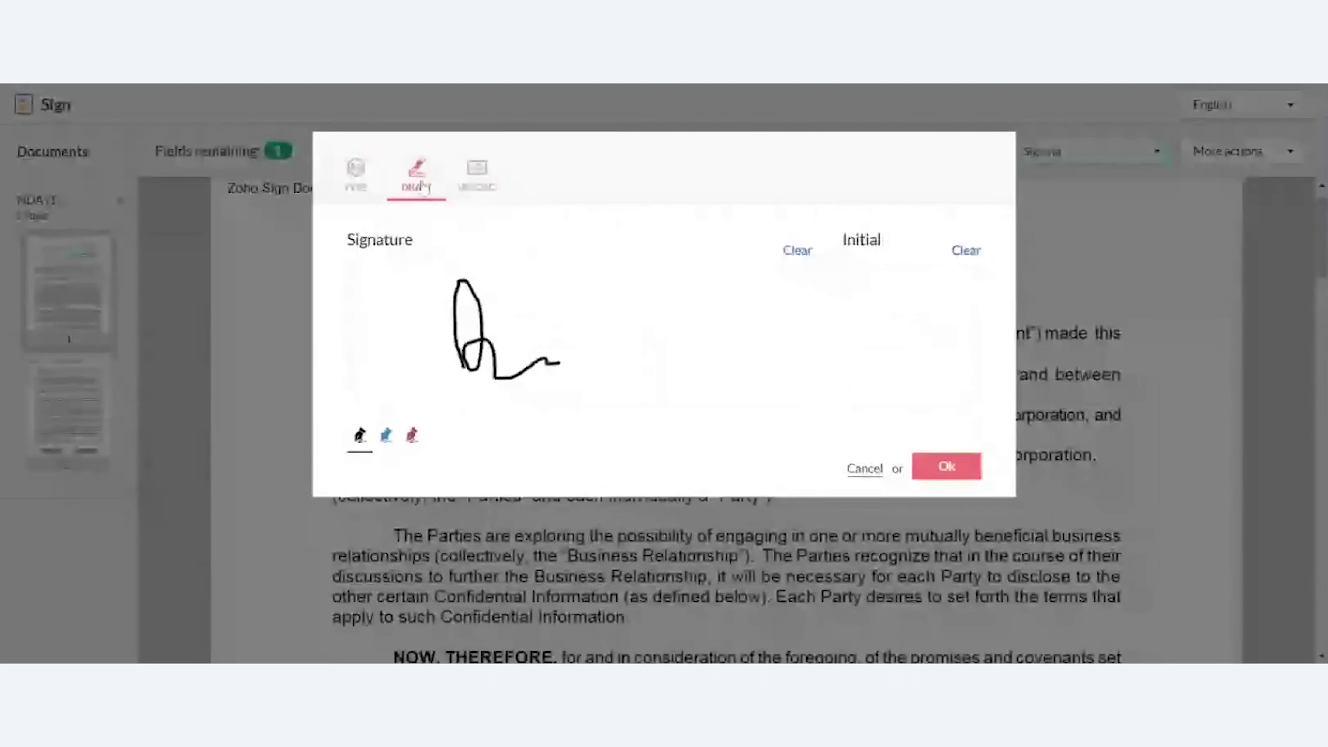
left_click(946, 467)
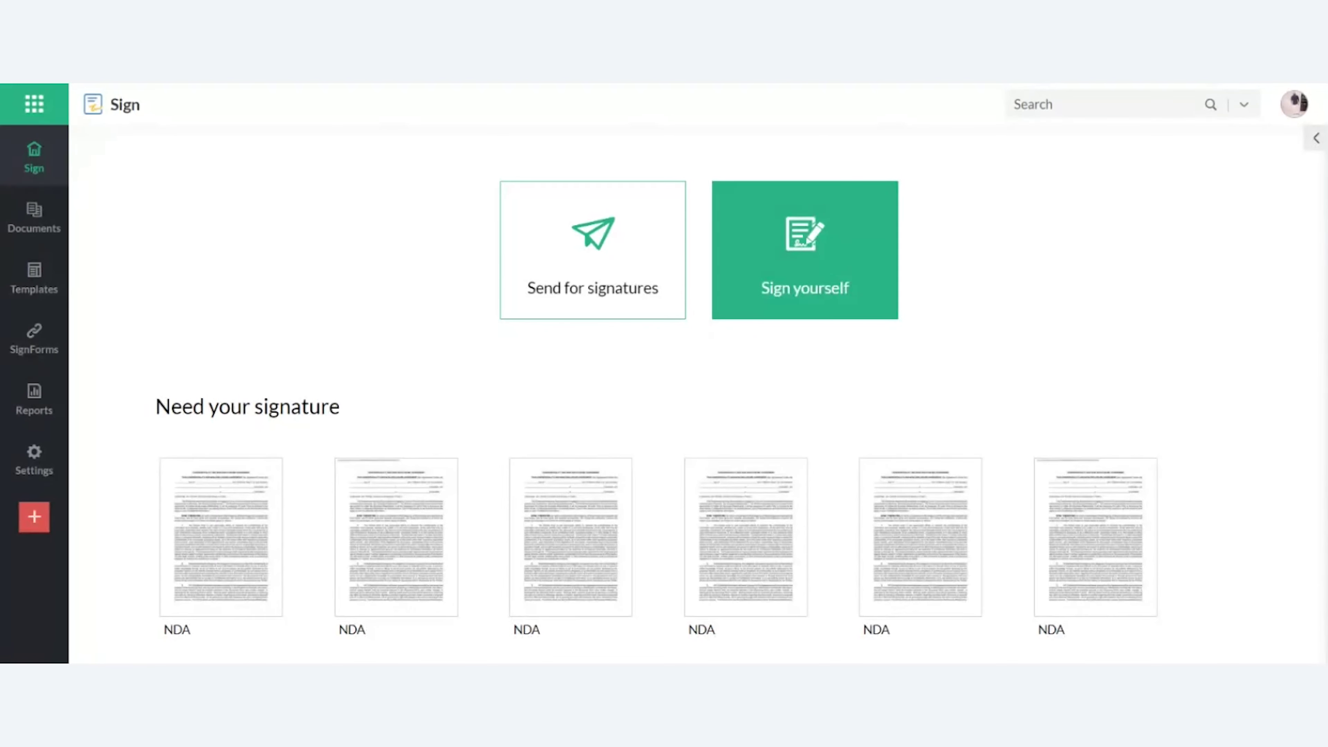
Start a Sign yourself flow with an NDA file uploaded from the computer
left_click(805, 251)
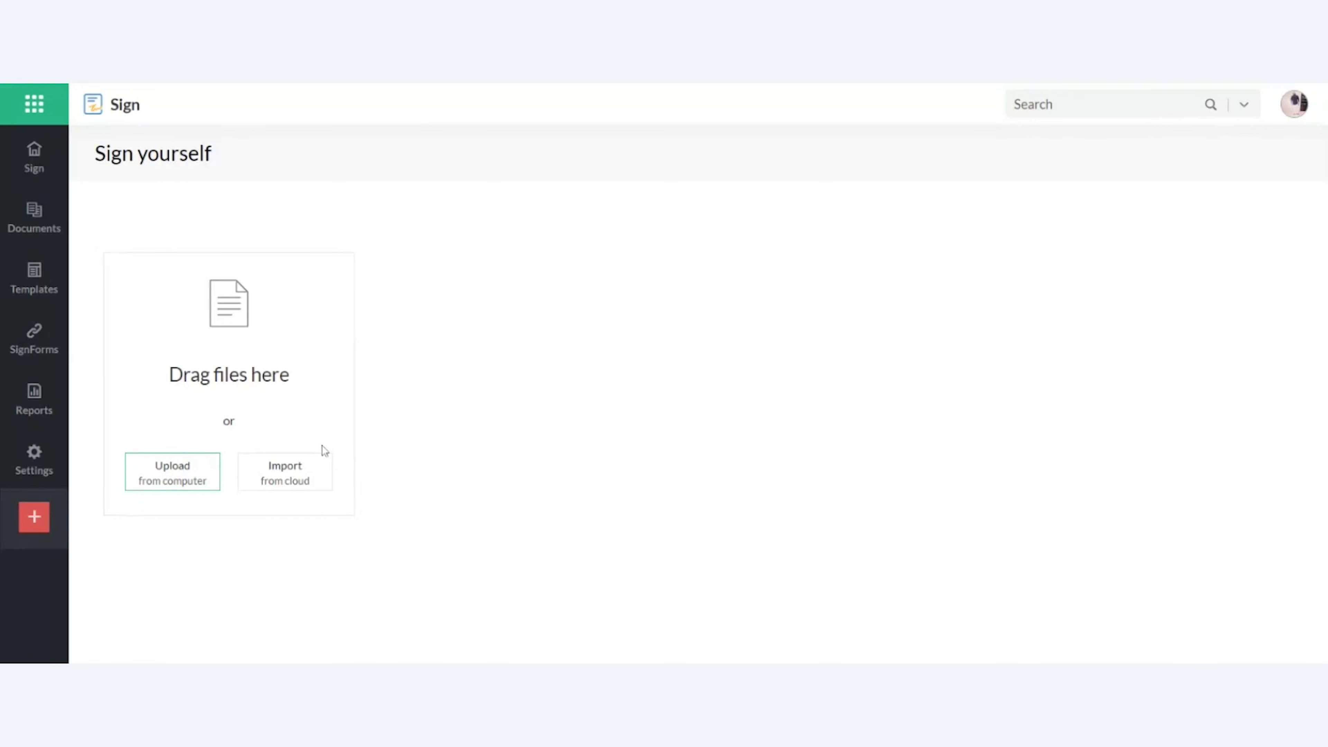
left_click(203, 477)
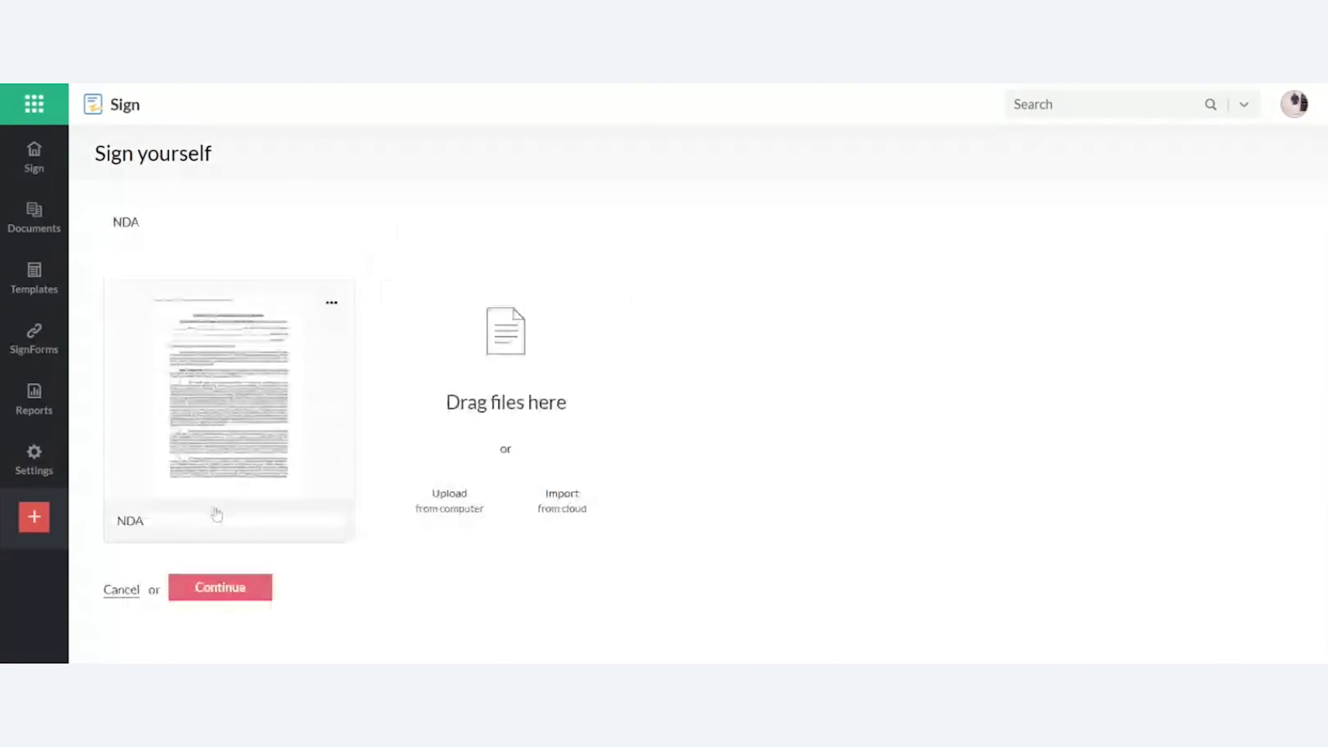
left_click(230, 586)
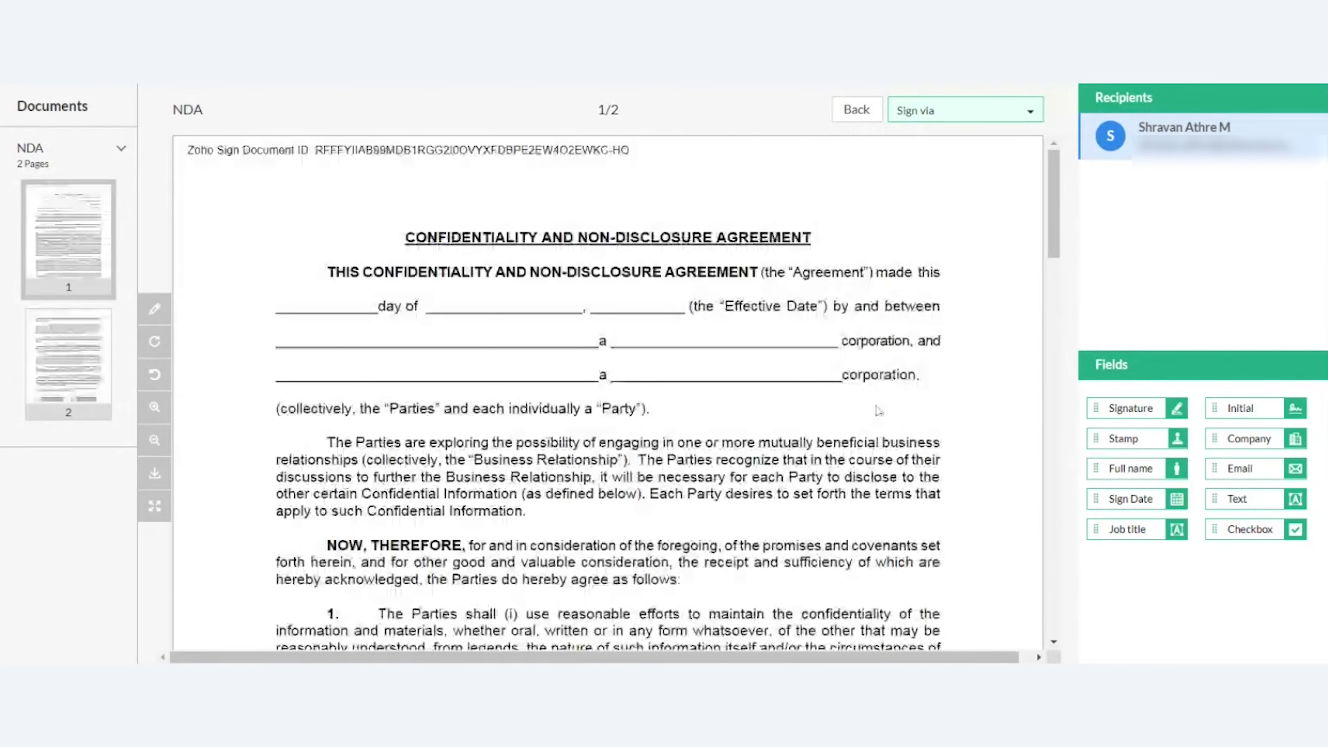
Sign on the second corporation line via Zoho Sign, skipping the e-mailed copy
mouse_move(1129, 407)
left_mouse_down()
mouse_move(685, 342)
mouse_move(714, 365)
left_mouse_up()
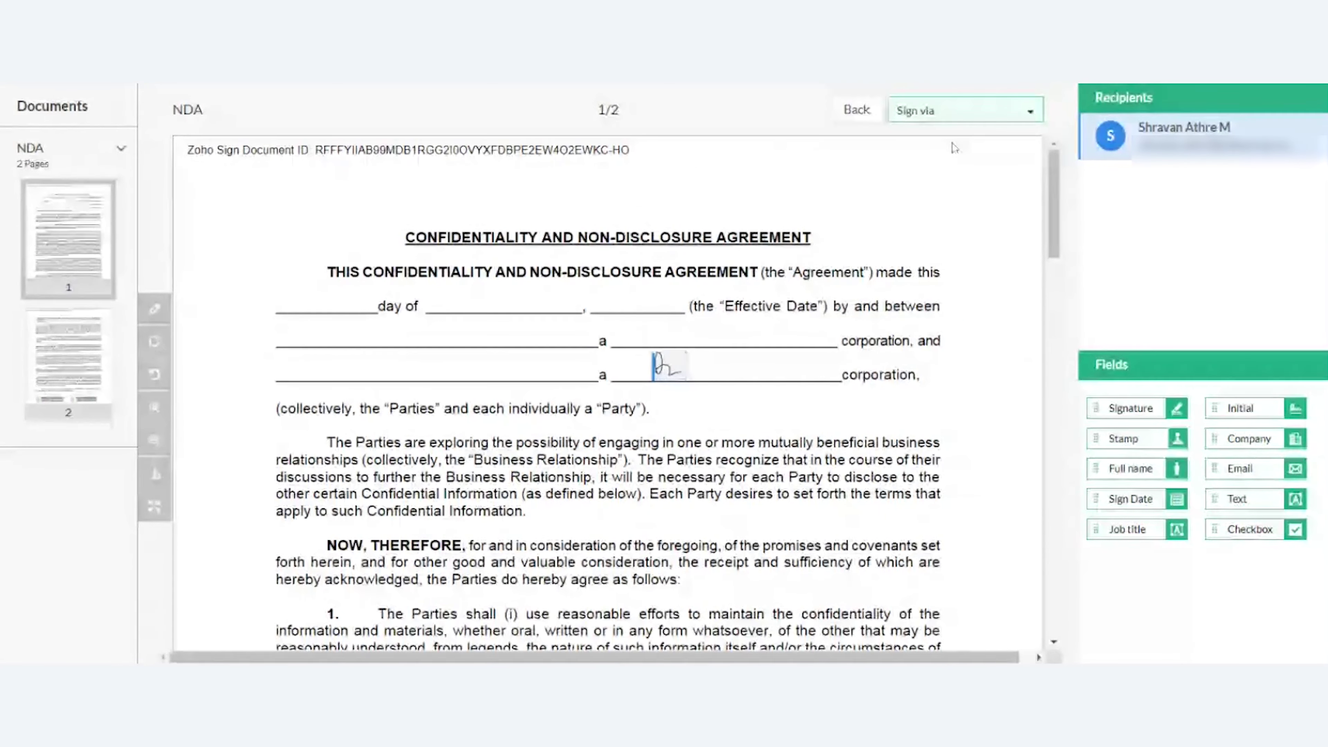
left_click(935, 111)
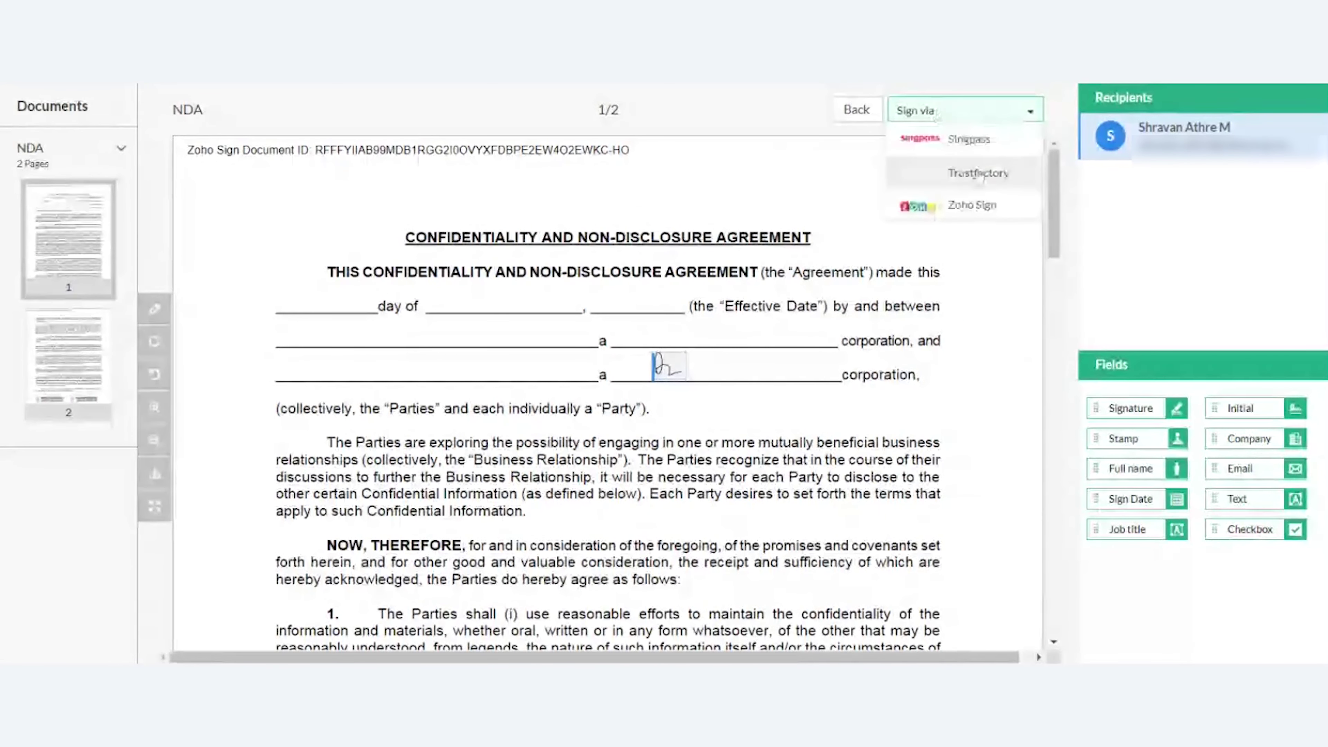
left_click(989, 205)
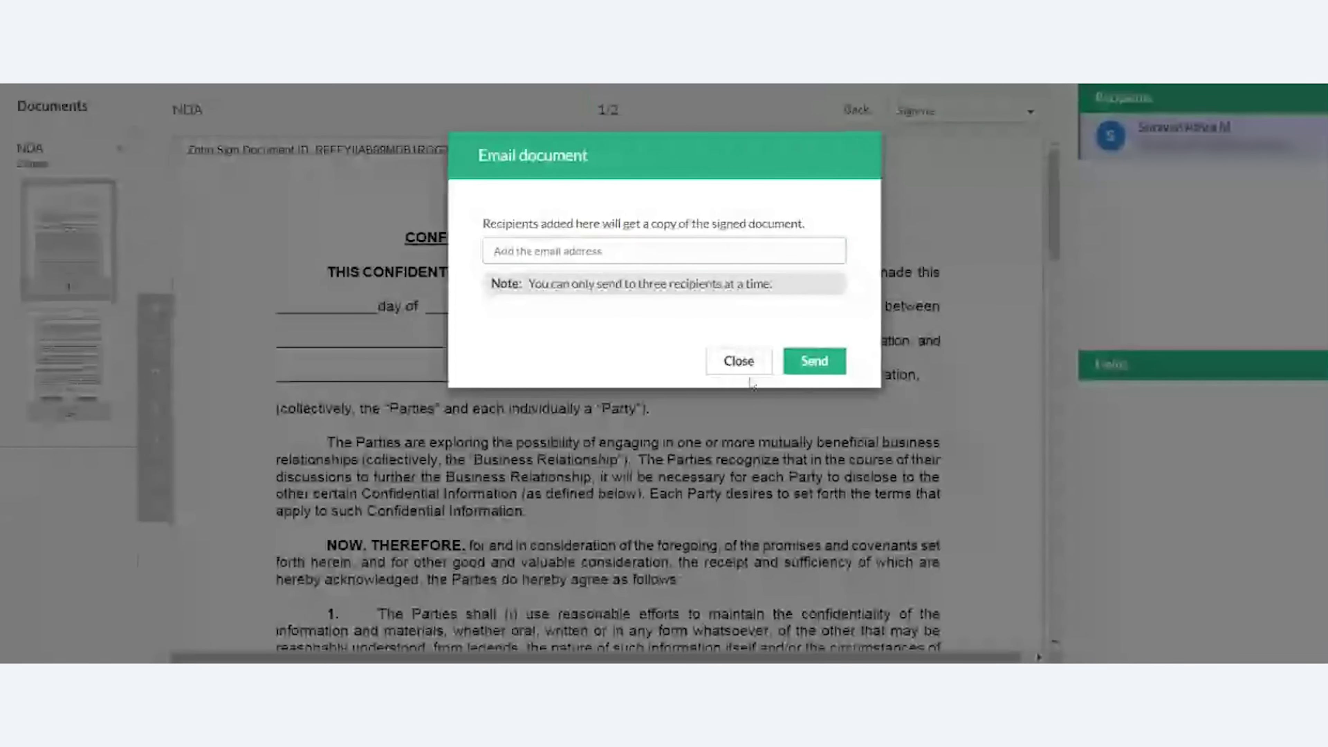
left_click(738, 362)
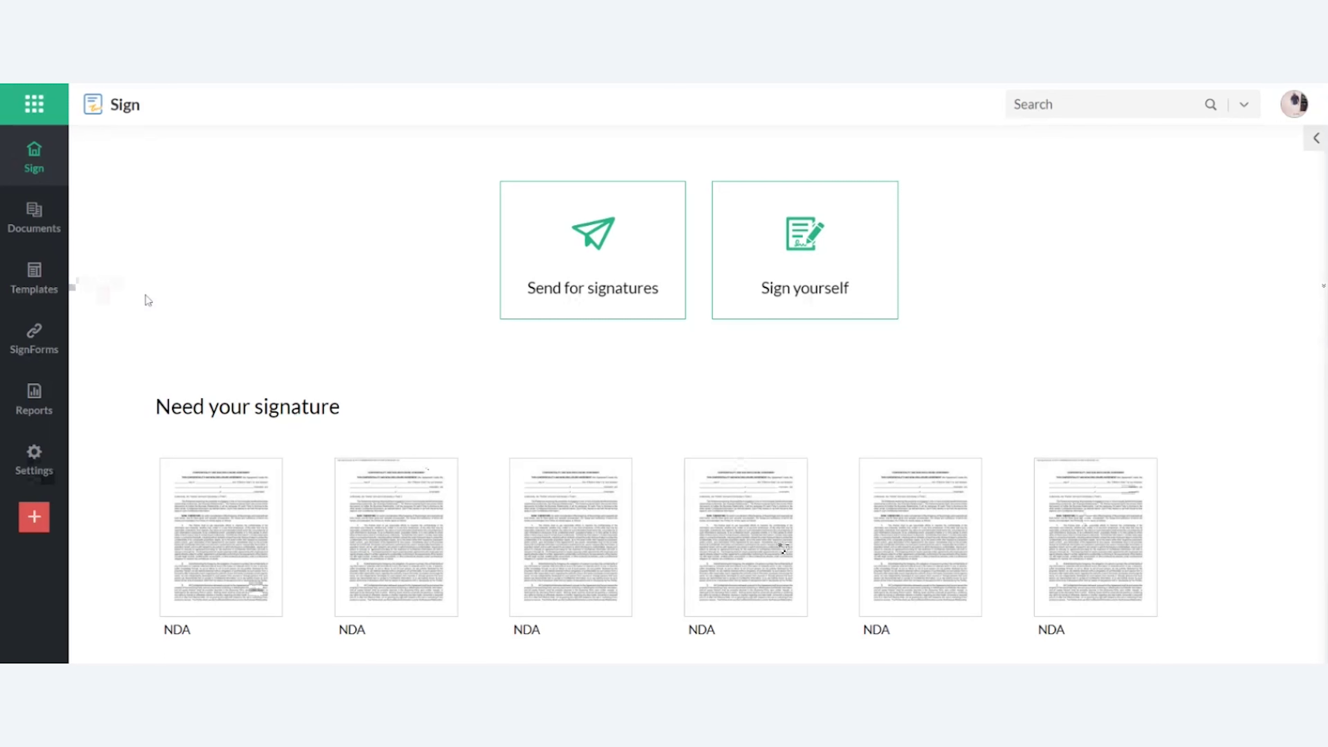
Go to the Templates page from the left sidebar
left_click(34, 278)
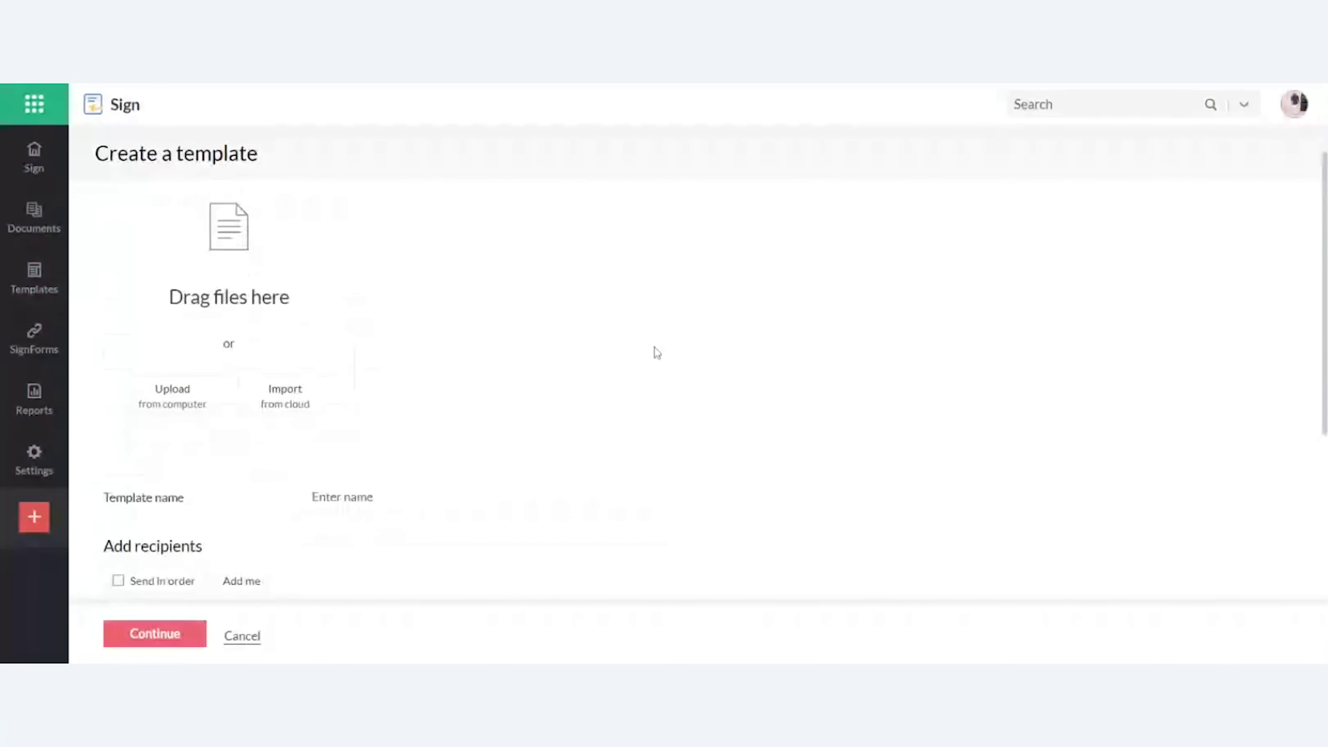
scroll(657, 353, "down", 3)
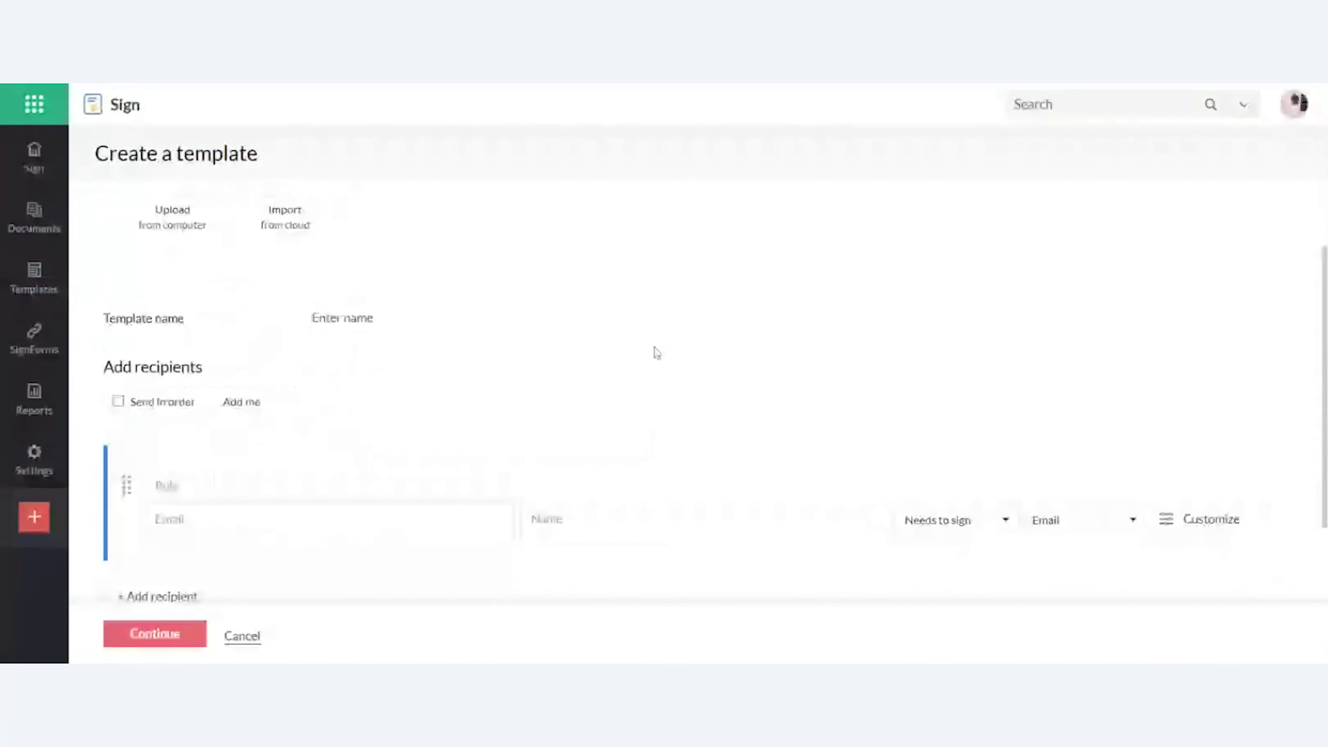
scroll(657, 353, "down", 4)
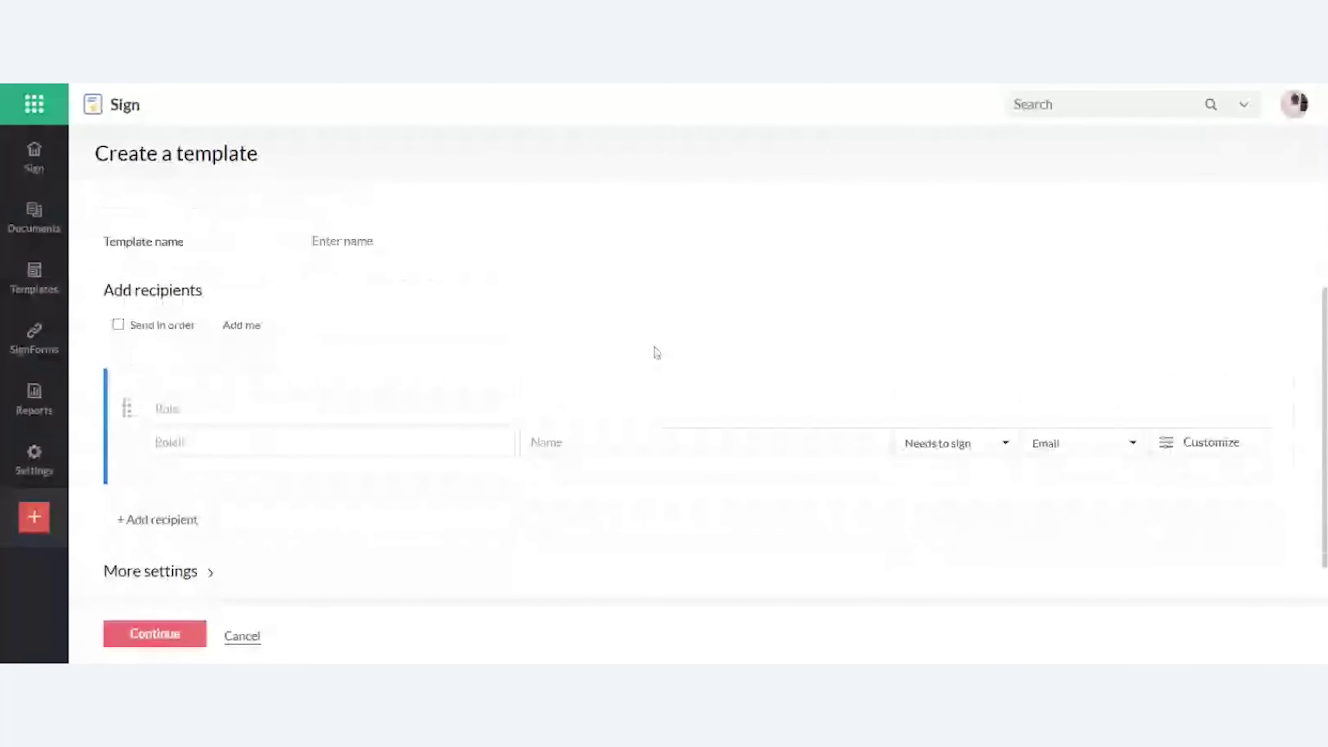
scroll(657, 353, "up", 2)
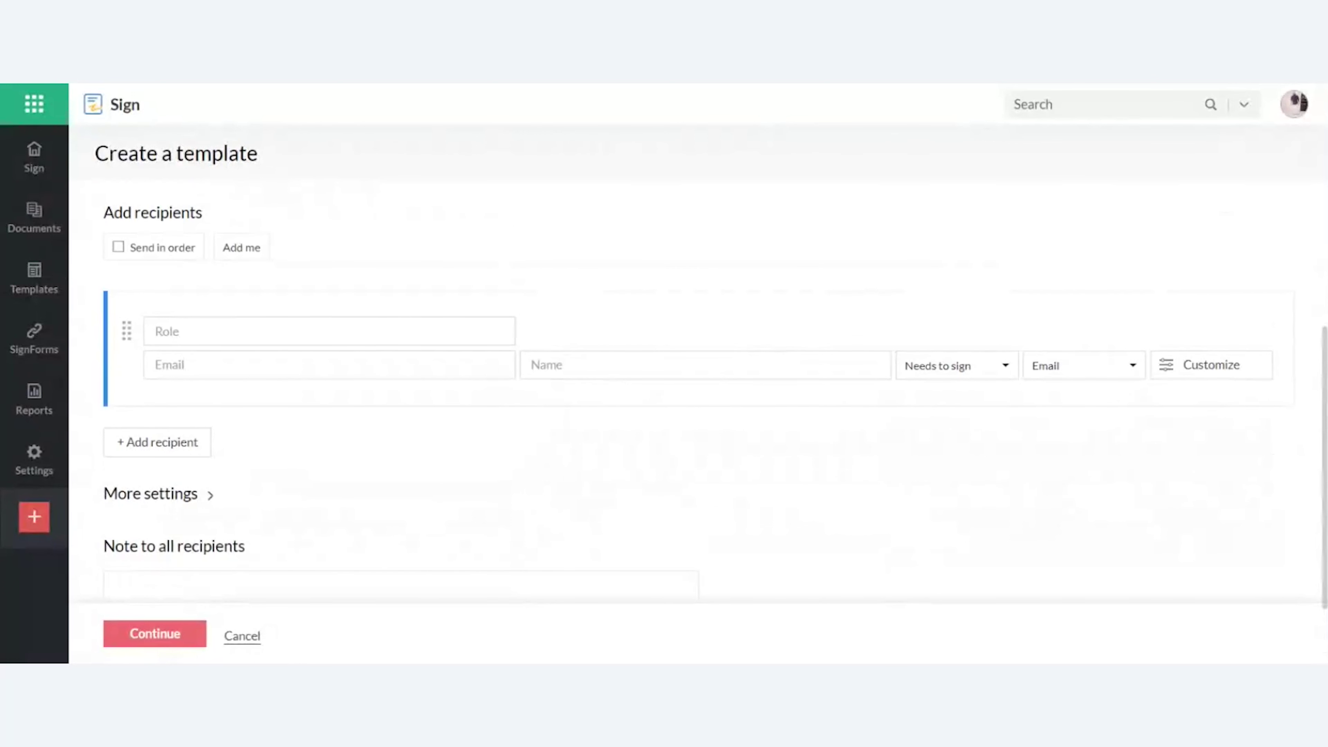
left_click(242, 635)
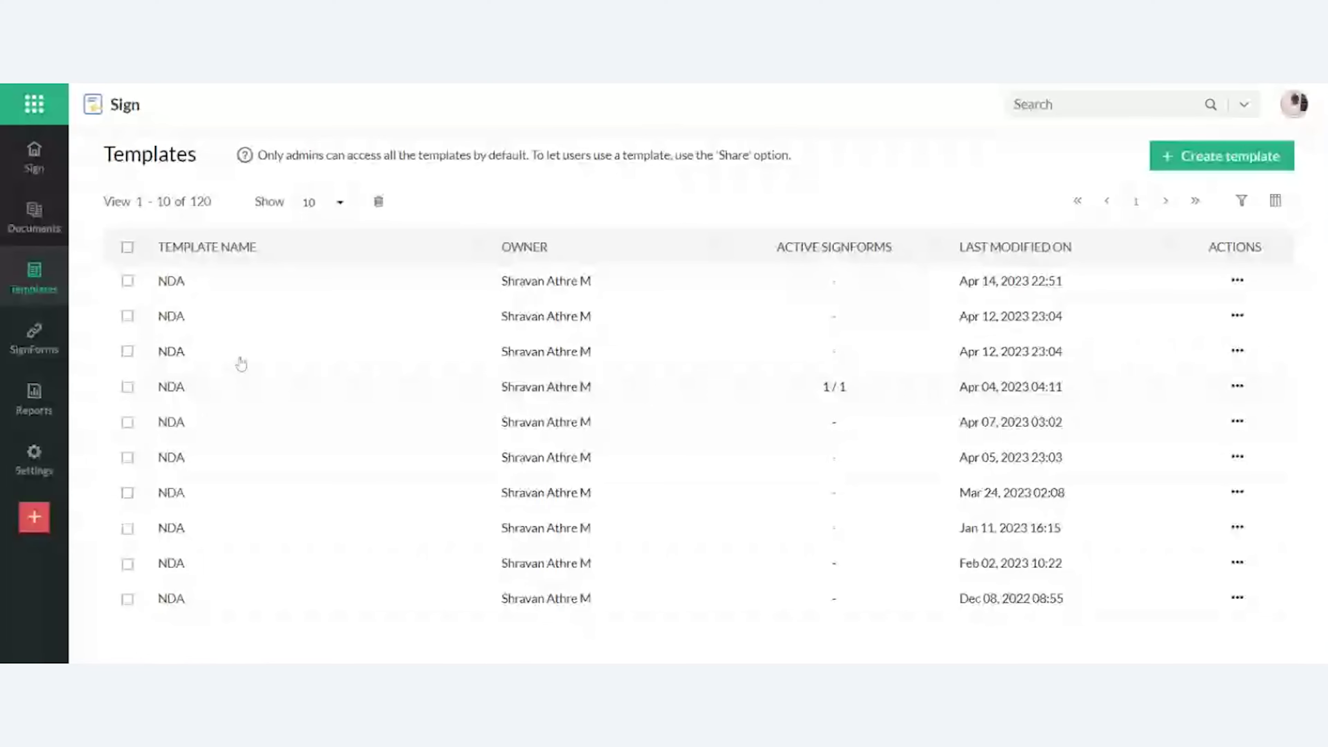
Open the fourth NDA template for sending and scroll down to its Recipients
double_click(171, 386)
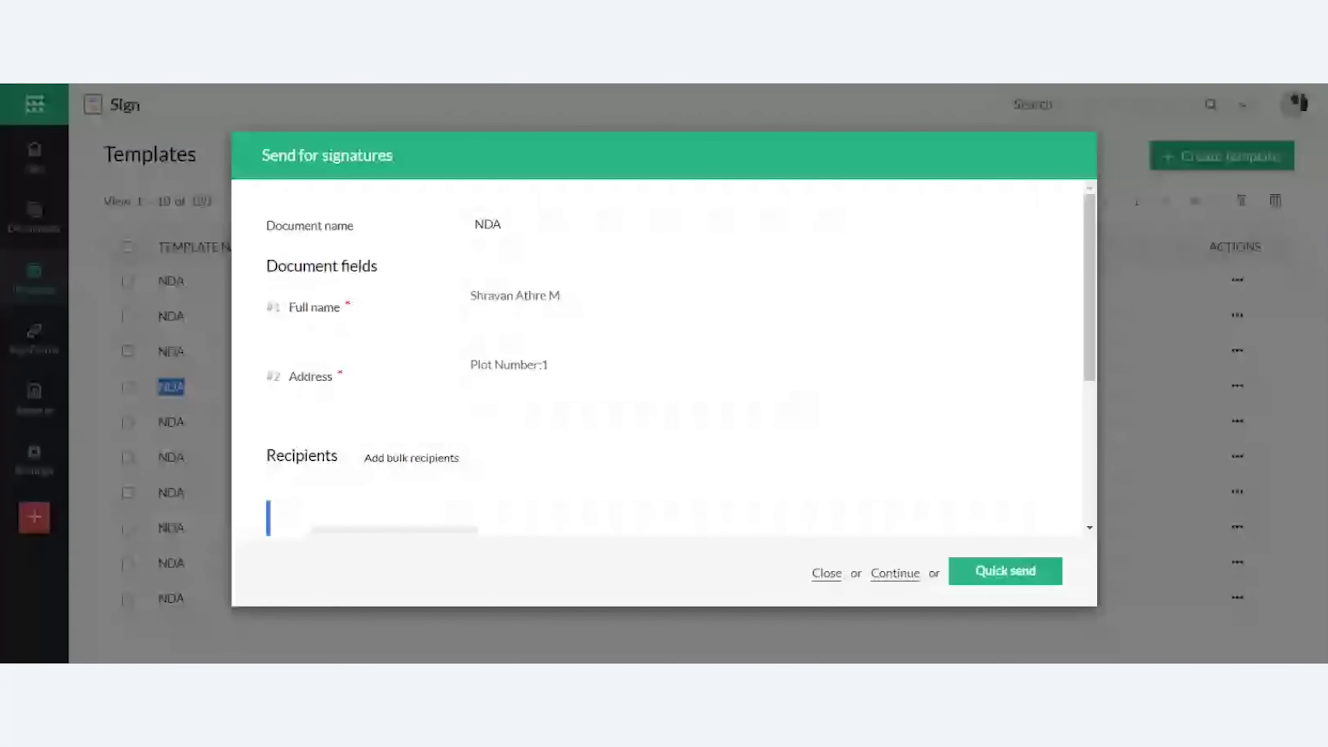
scroll(664, 366, "down", 4)
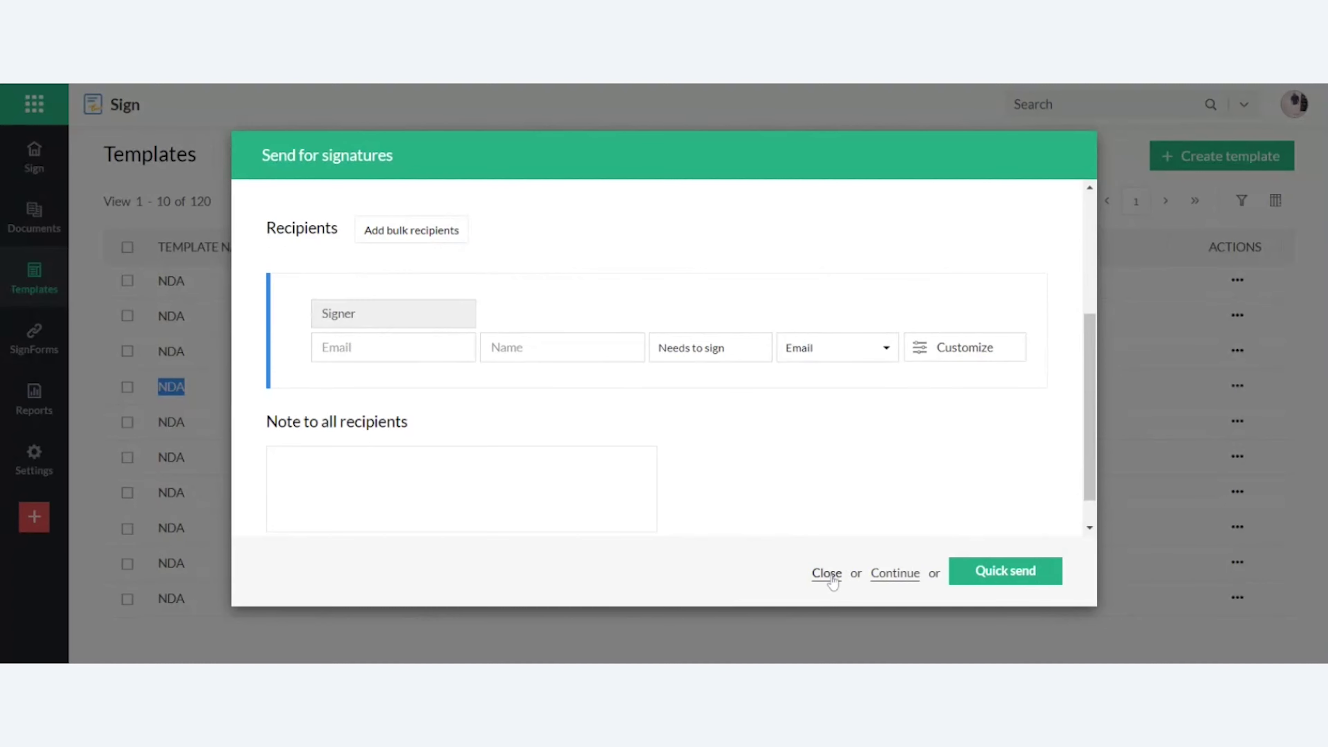
Close the send form without sending and start setting up a new SignForm
left_click(827, 574)
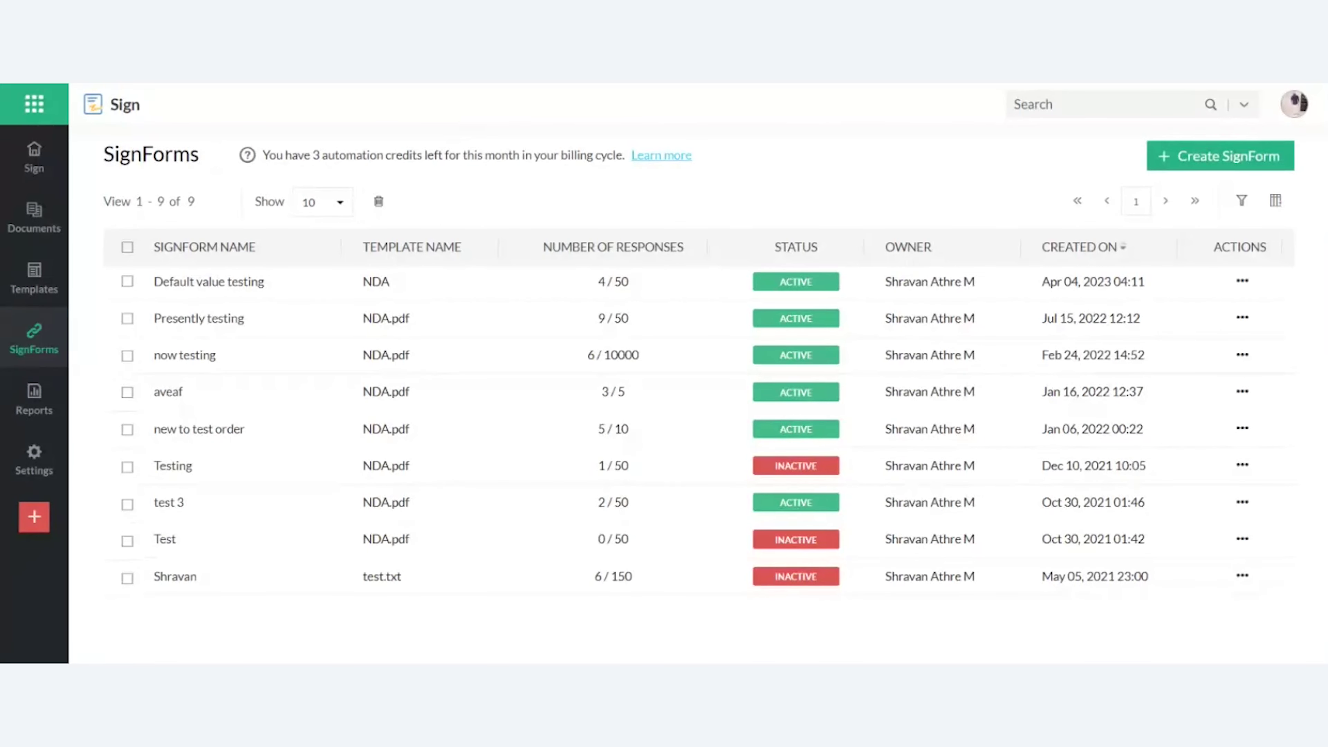
left_click(1237, 166)
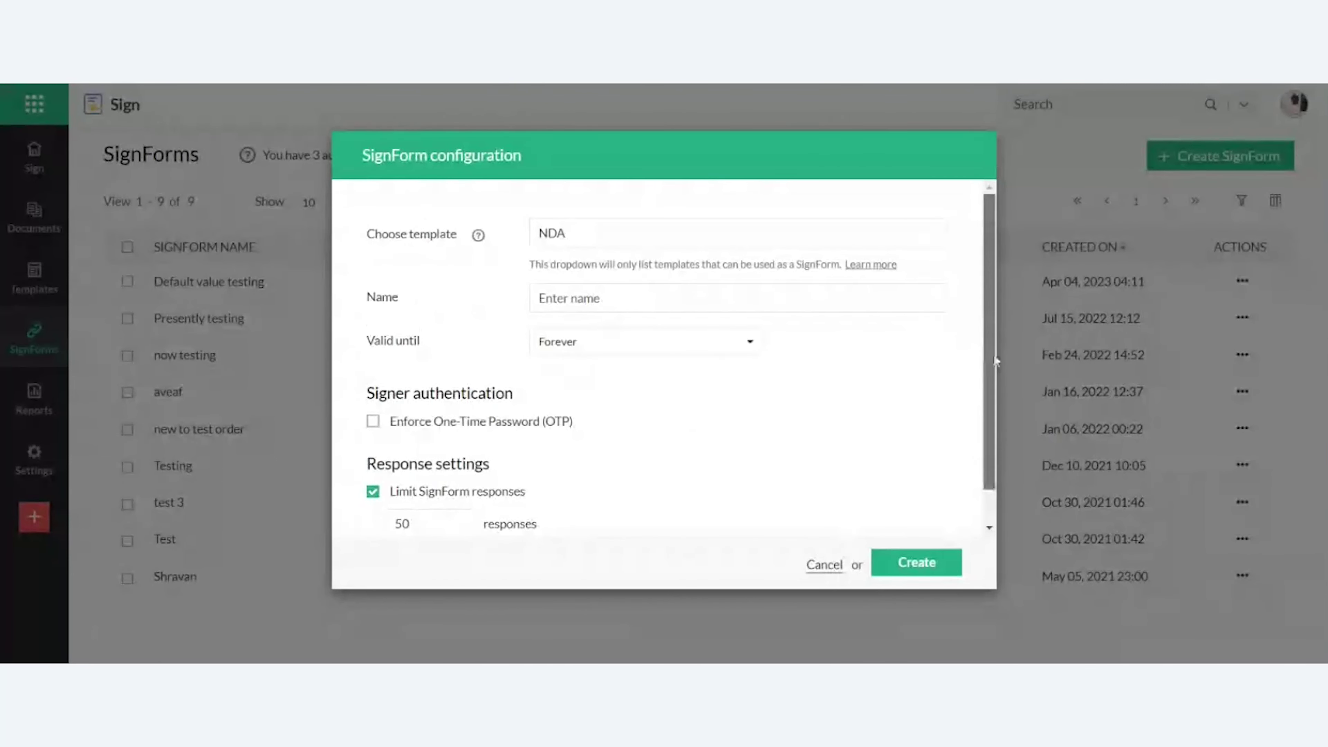
left_click_drag(996, 359, 995, 410)
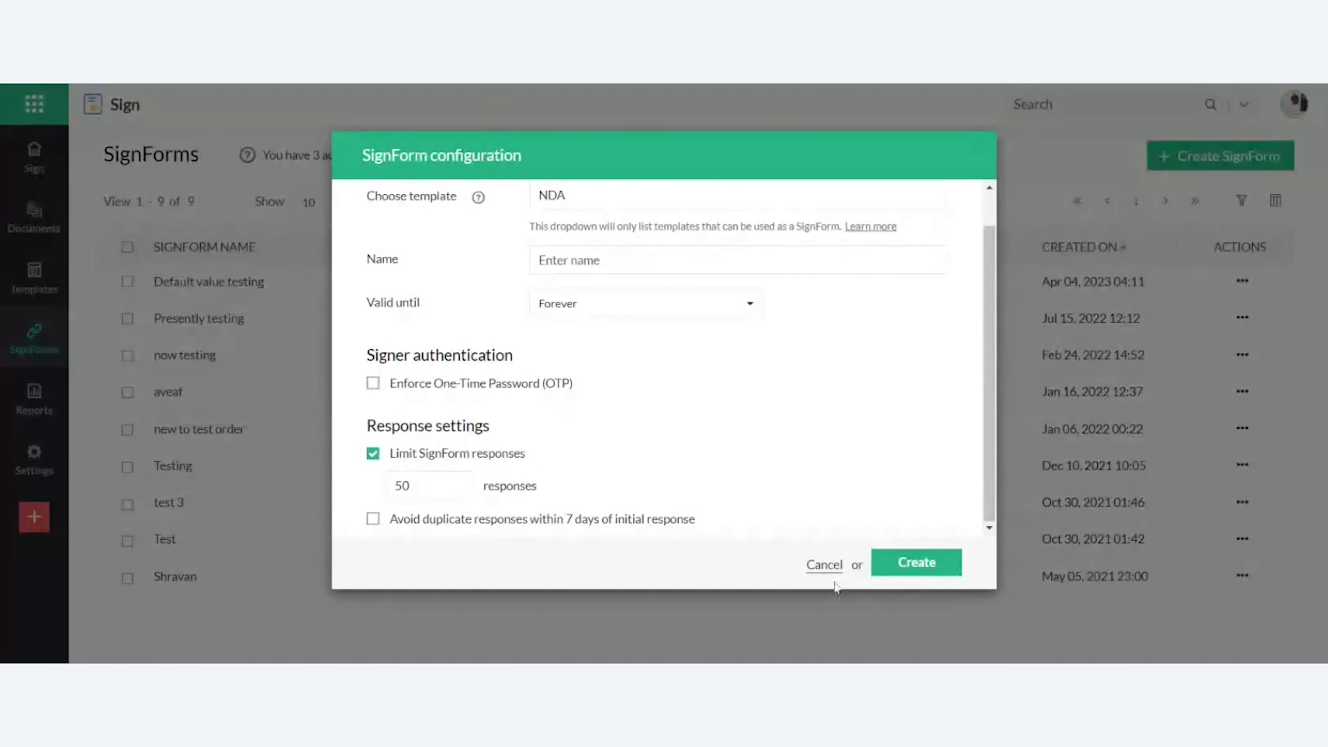
left_click(824, 565)
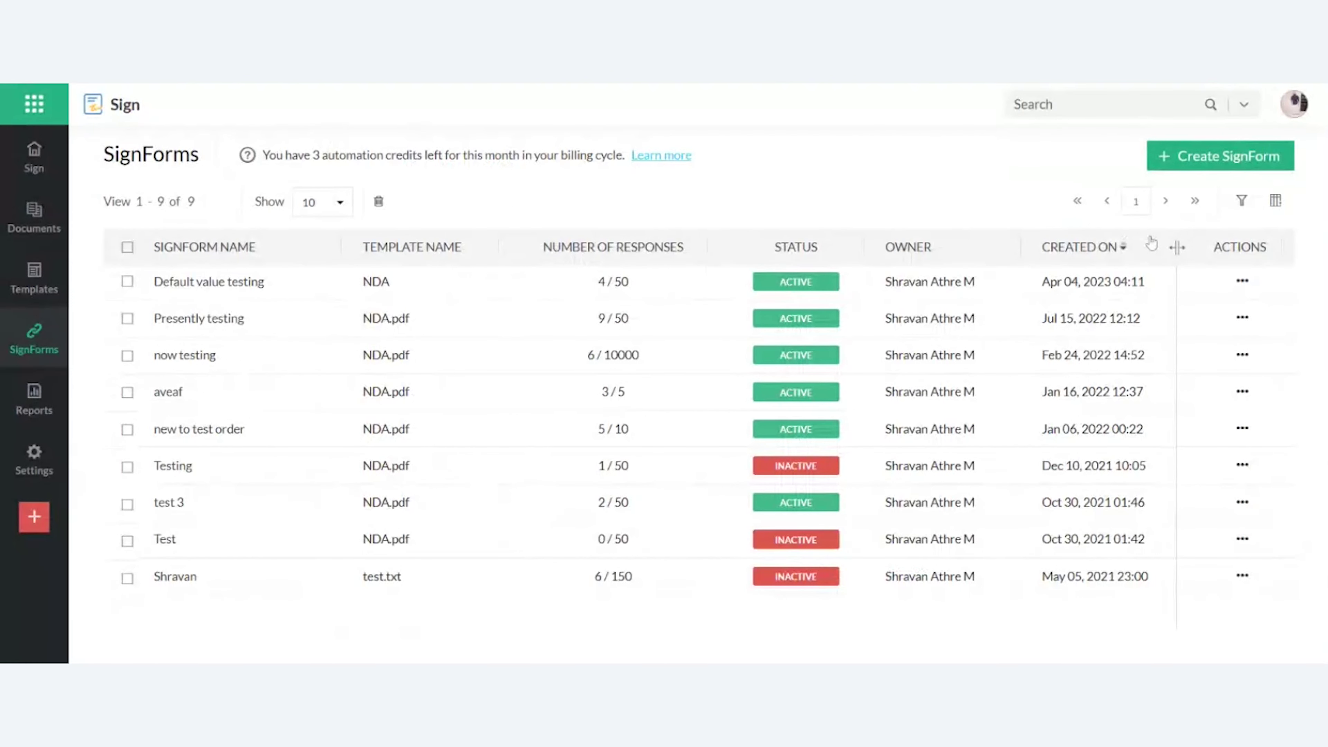
Copy the Default value testing SignForm's signing URL to reach its signer information page
left_click(1242, 281)
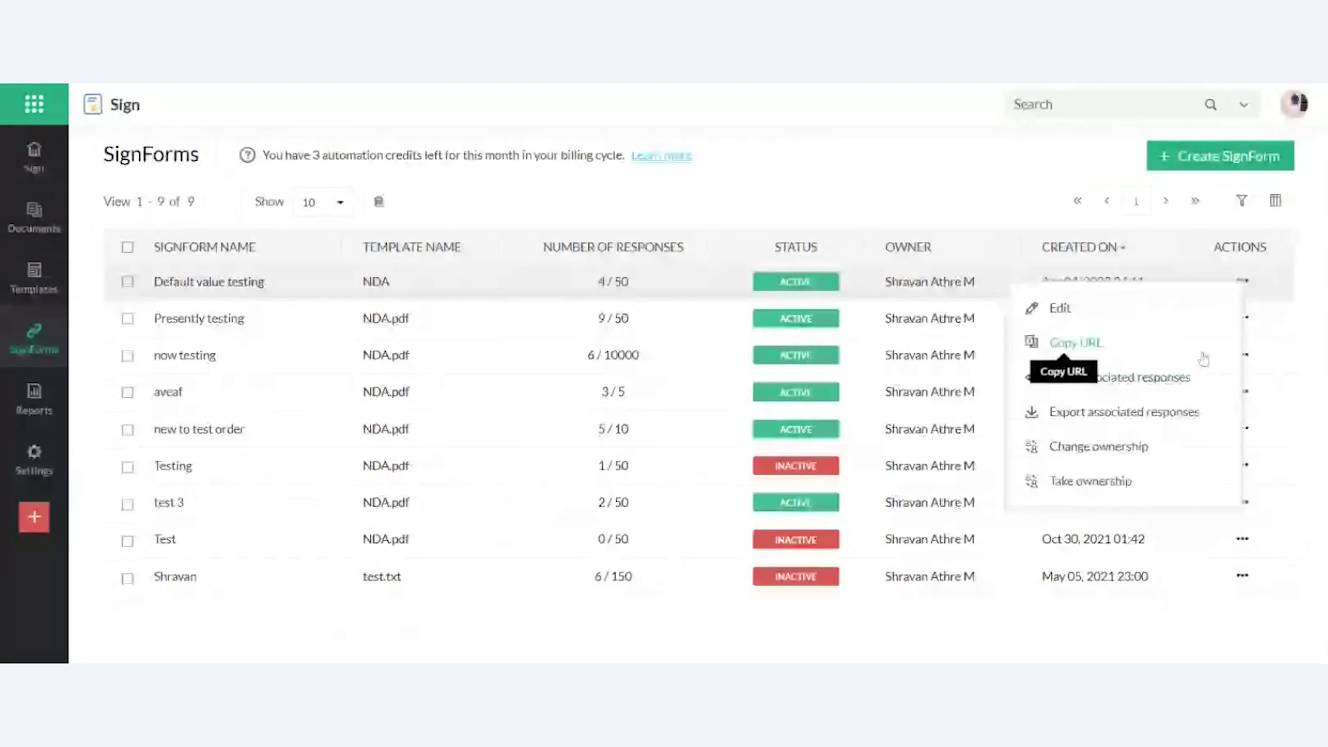
left_click(1051, 343)
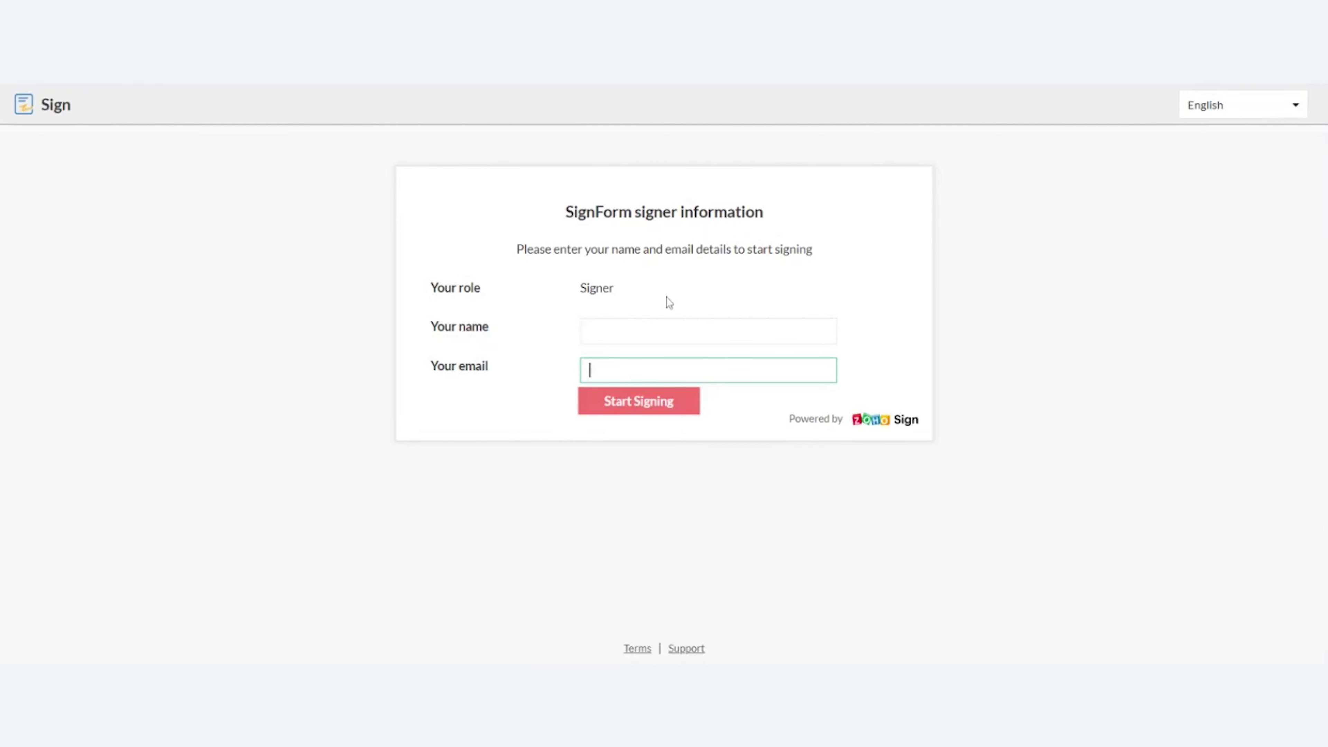
Move focus back to the empty Your name field without entering any signer details
key("shift+Tab")
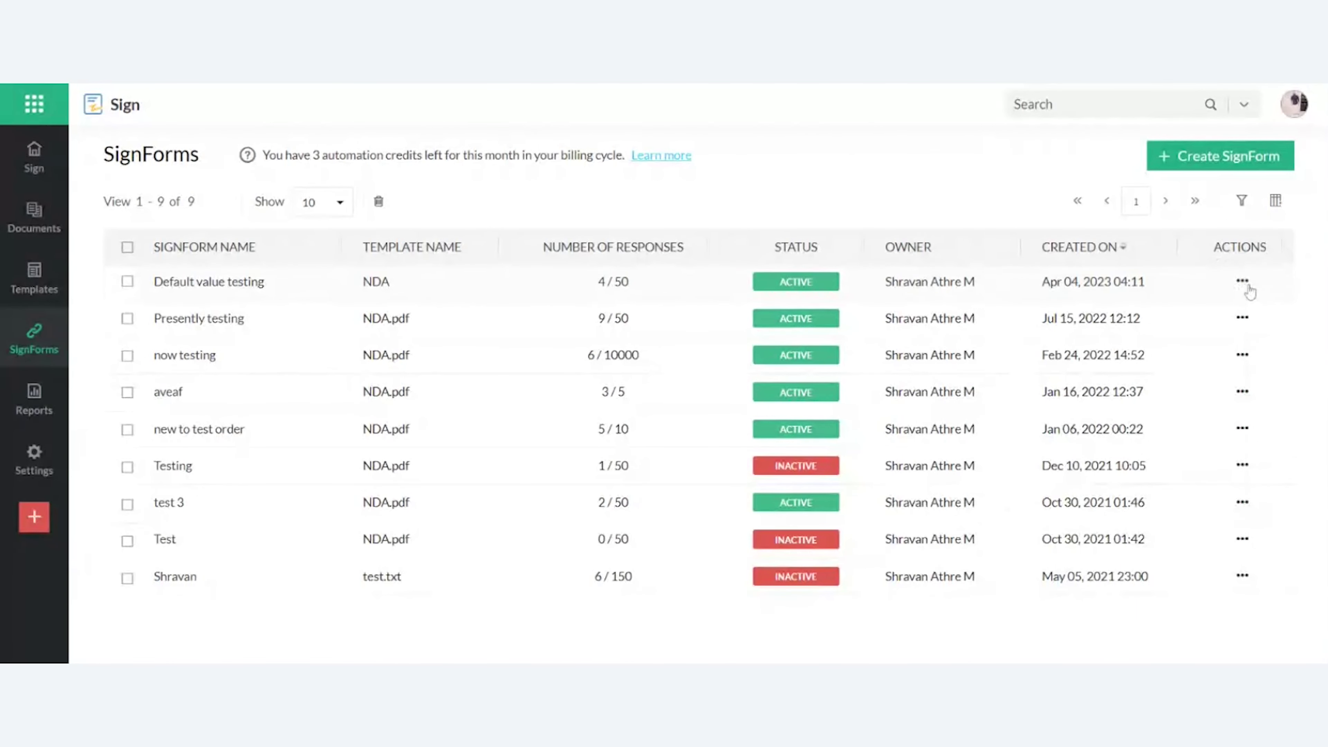
View the Default value testing SignForm's associated responses in the Document status report
left_click(1253, 287)
left_click(1155, 390)
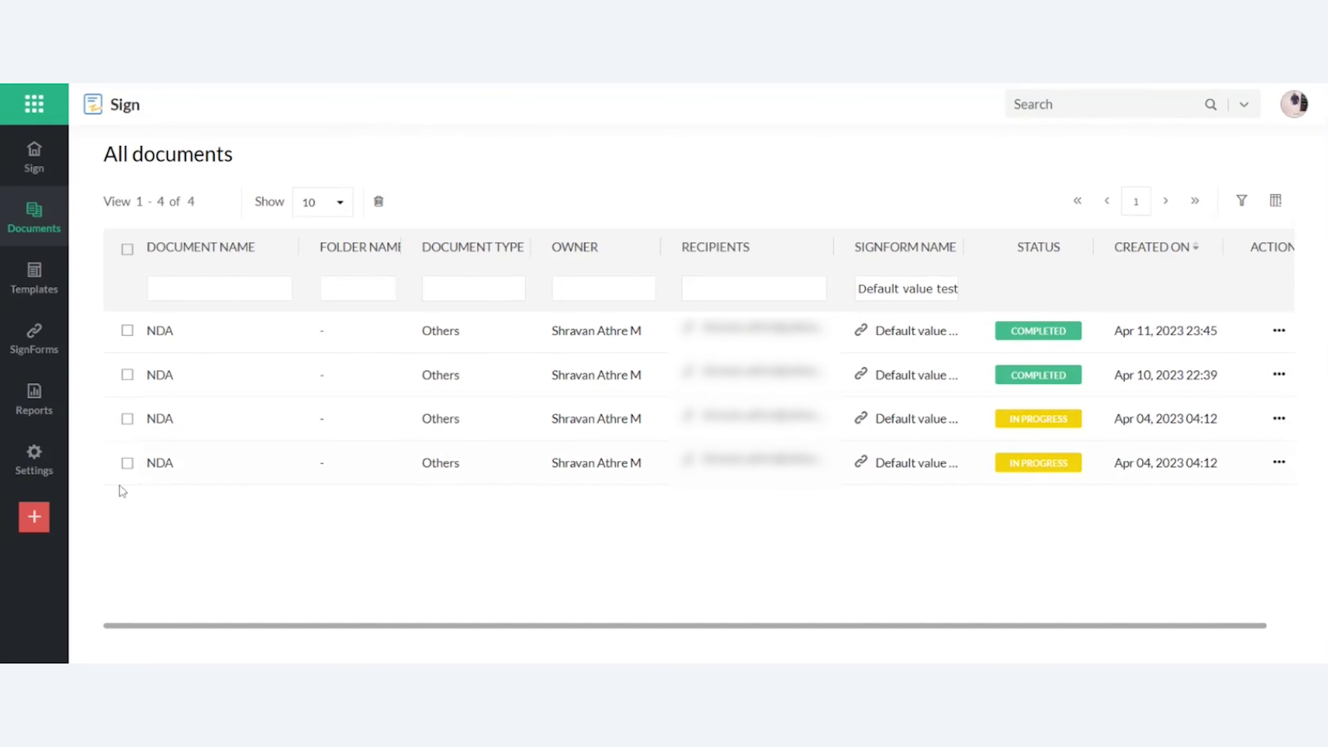
left_click(46, 411)
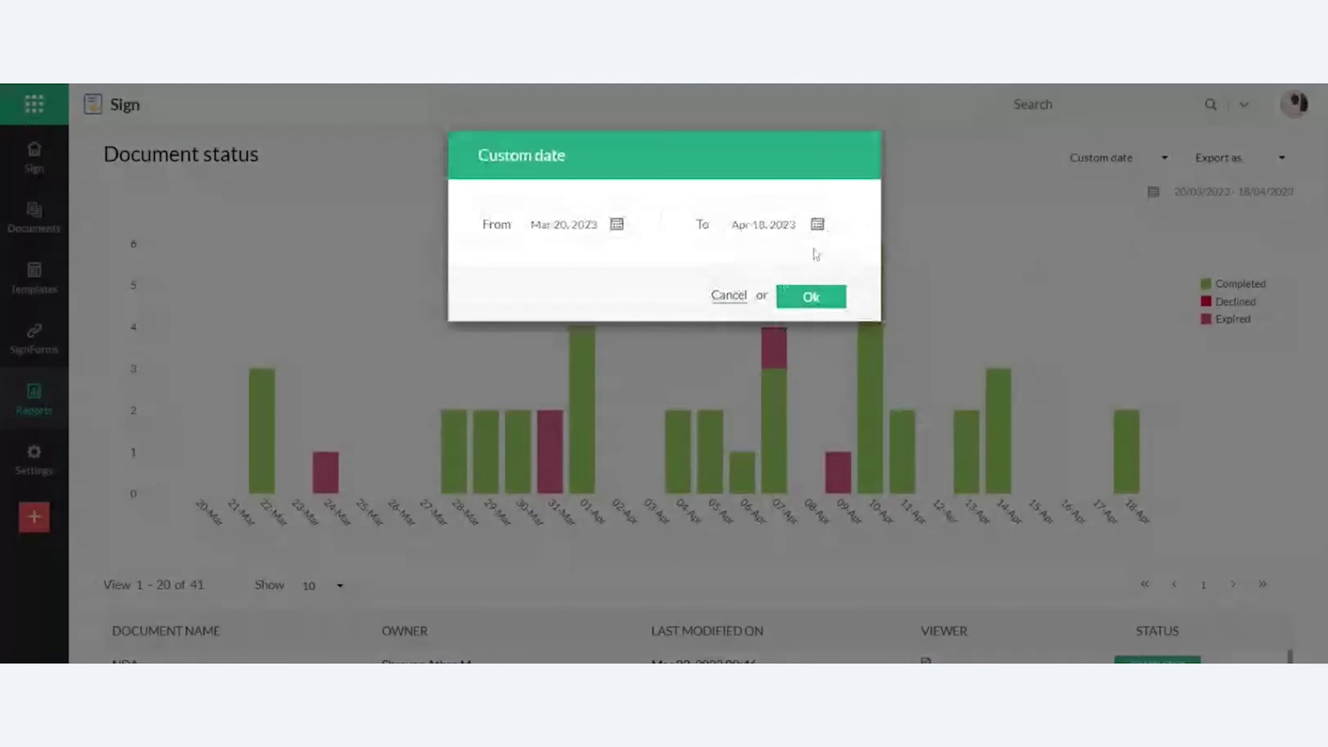
Dismiss the Custom date dialog and check the report's Export as formats
left_click(738, 297)
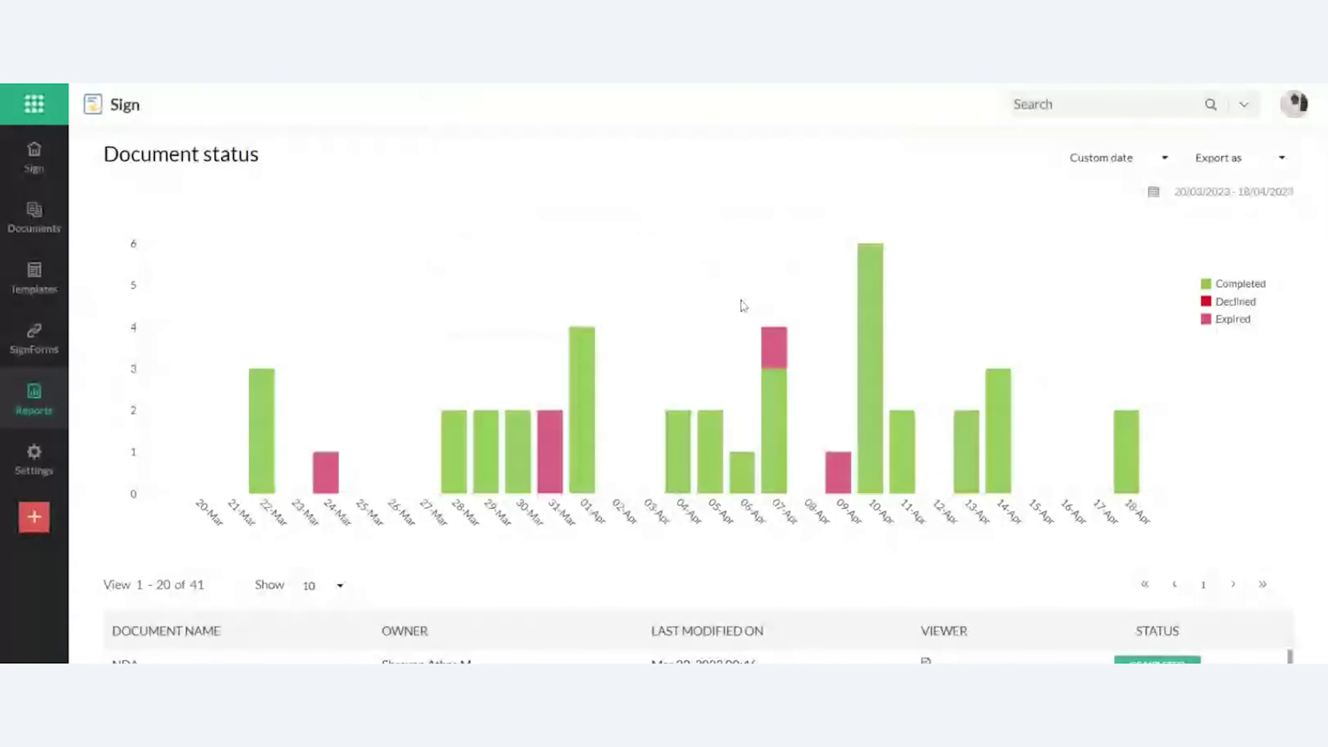
left_click(1281, 159)
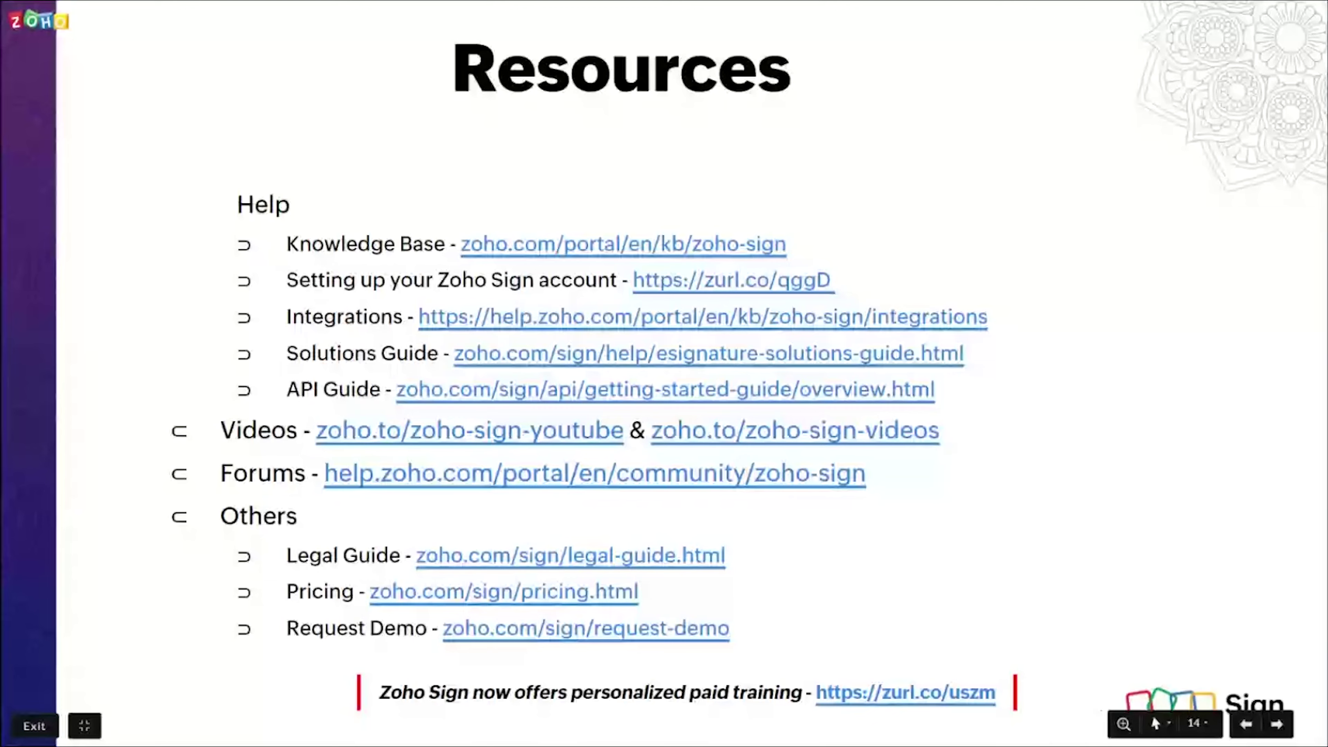
Advance past the What people say testimonials slide to the slide 16 contact page
key("Right")
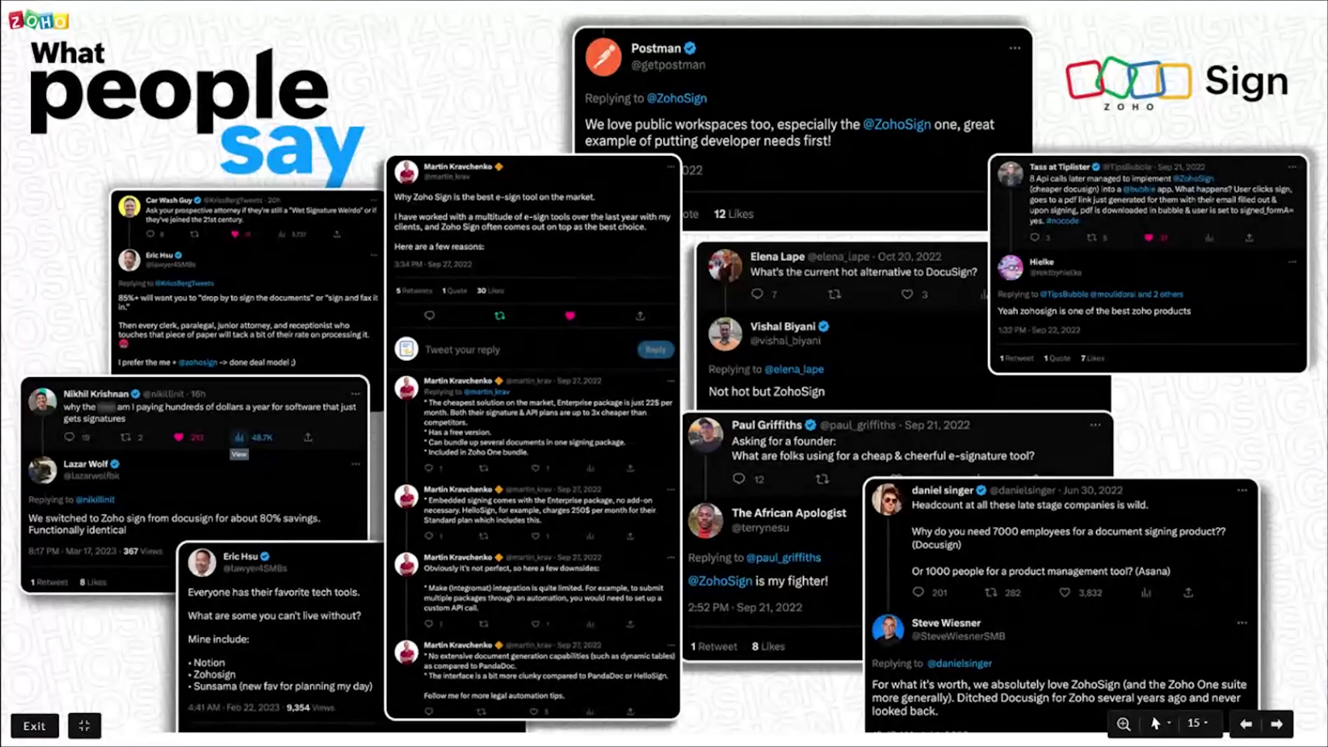
key("Right")
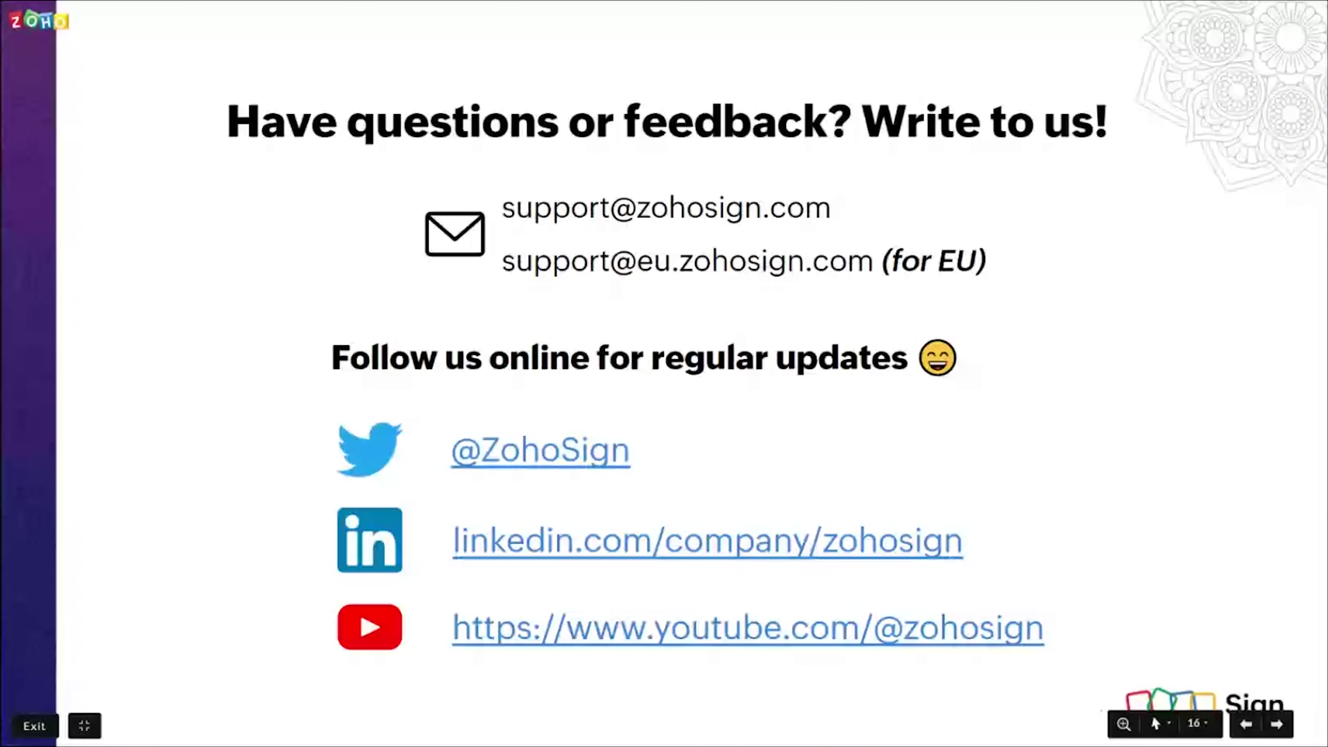